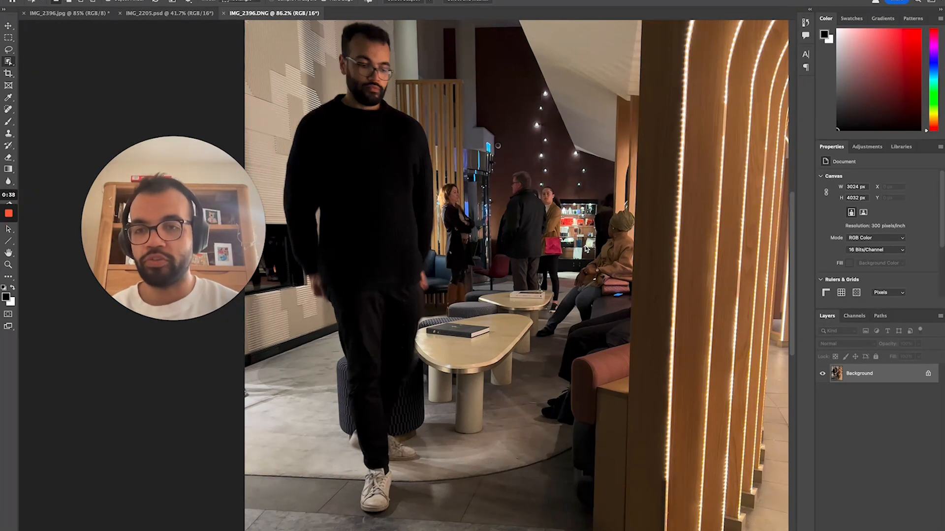
# Examine the people in the background of the lounge photo, from the full view to a close-up.
pyautogui.scroll(-6, 569, 227)
pyautogui.scroll(6, 562, 198)
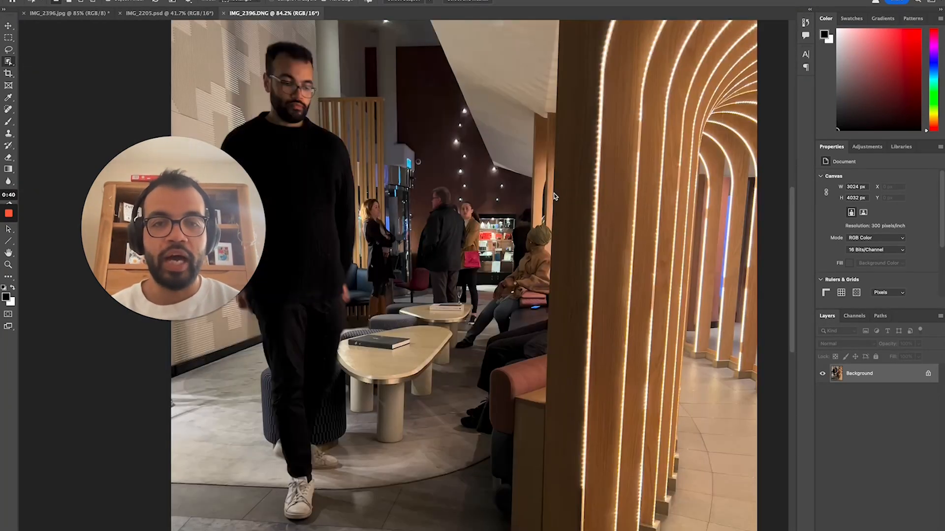
pyautogui.scroll(-2, 555, 197)
pyautogui.scroll(-1, 556, 197)
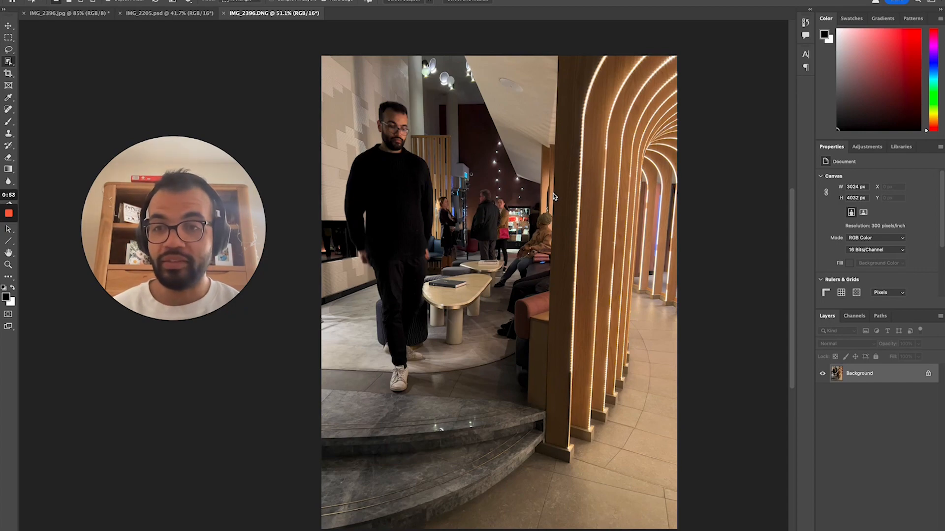
pyautogui.scroll(5, 443, 217)
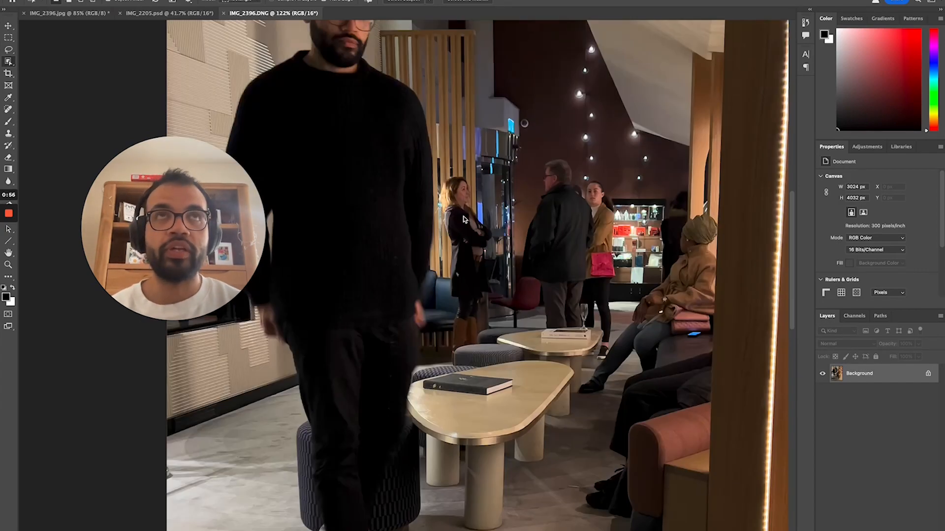
pyautogui.scroll(3, 463, 219)
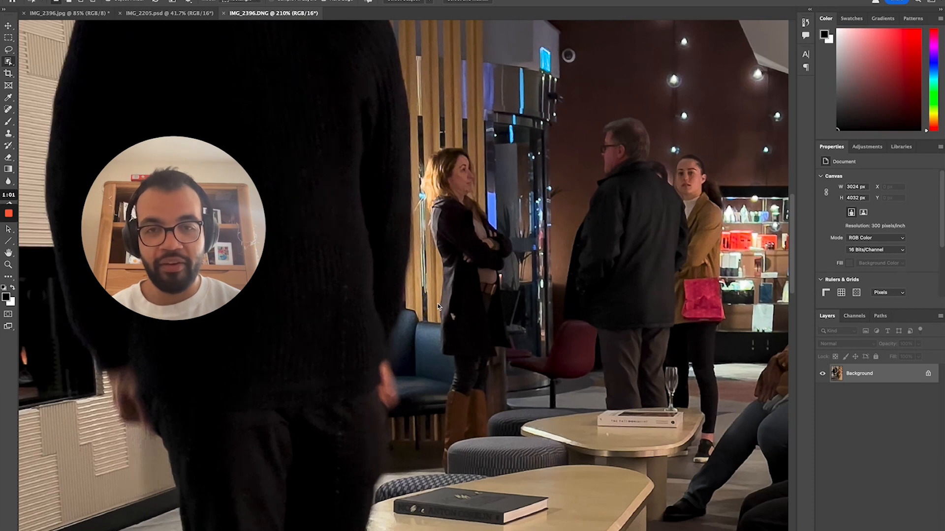
pyautogui.scroll(-2, 476, 299)
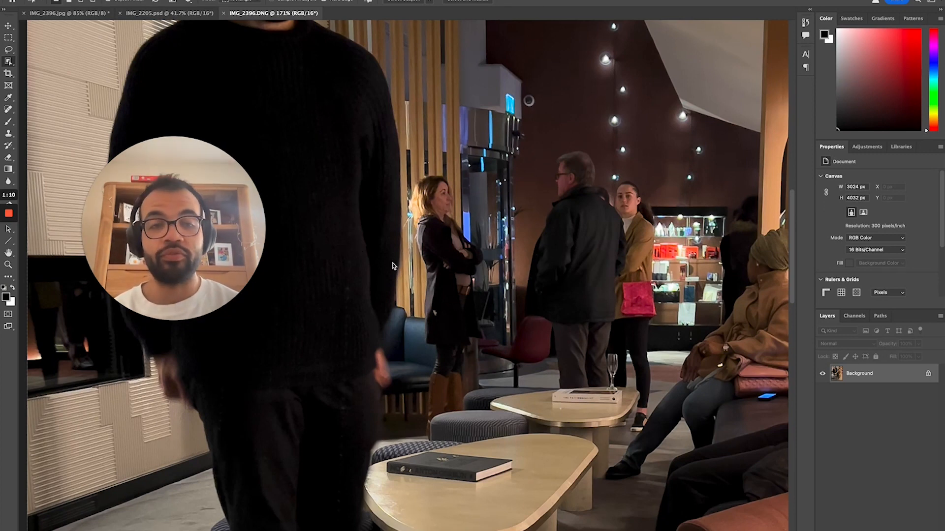
pyautogui.scroll(1, 486, 216)
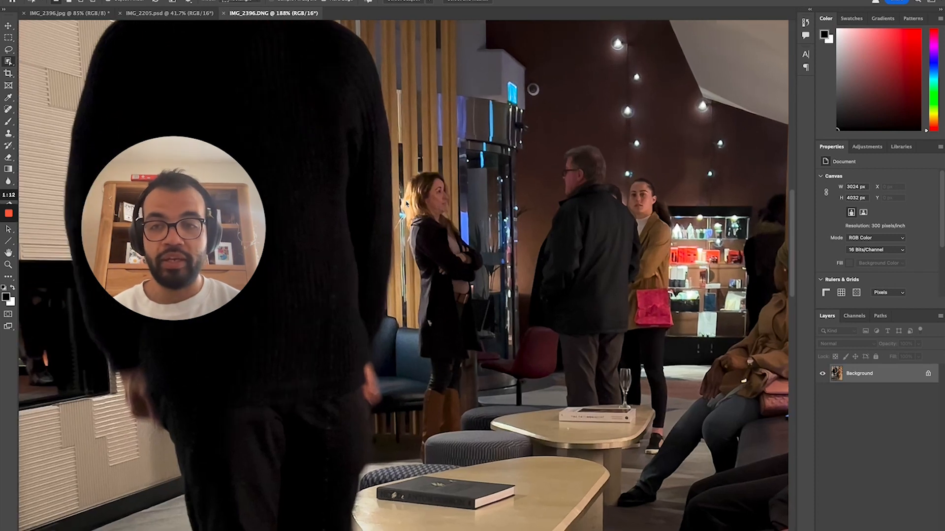
pyautogui.hscroll(-1, 407, 204)
# Select the standing woman with crossed arms as an object and expand the selection by 5 pixels.
pyautogui.click(6, 61)
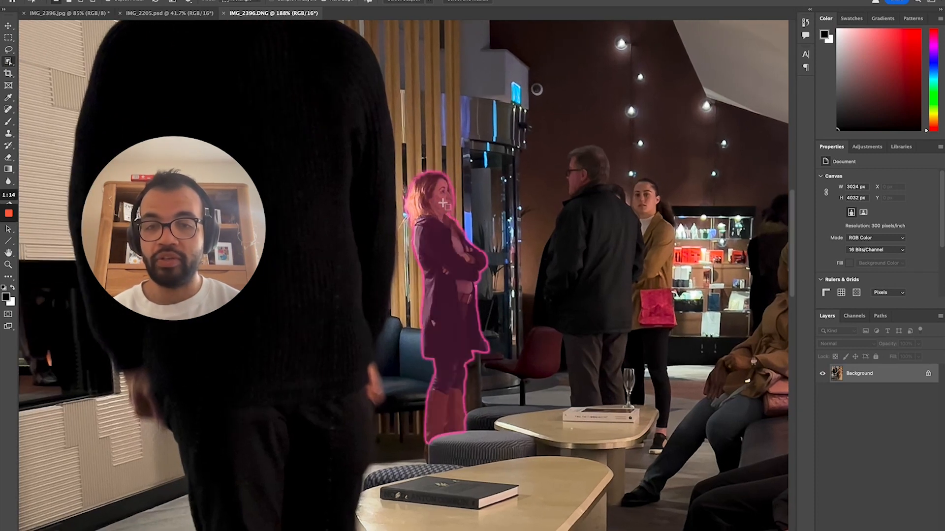
pyautogui.click(446, 240)
pyautogui.click(209, 2)
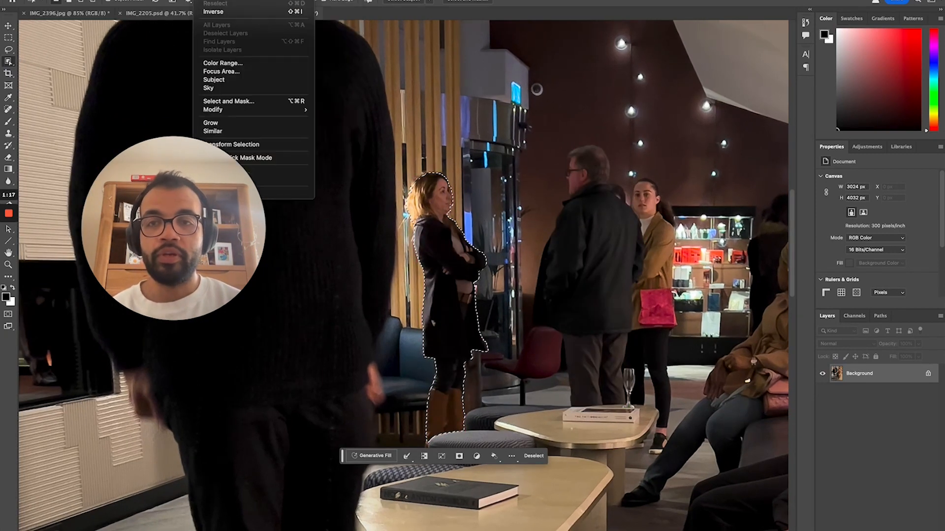
pyautogui.moveTo(182, 177); pyautogui.dragTo(112, 359)
pyautogui.click(234, 1)
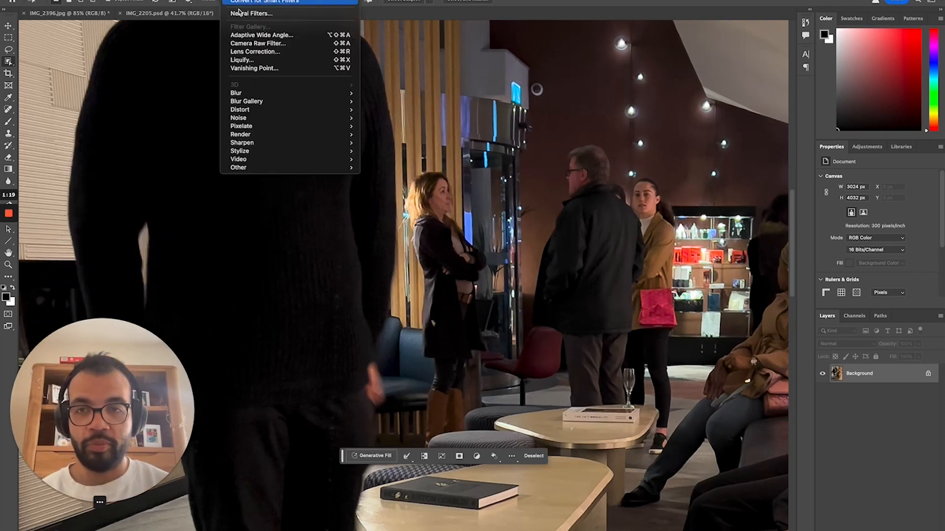
pyautogui.moveTo(209, 2)
pyautogui.moveTo(295, 109)
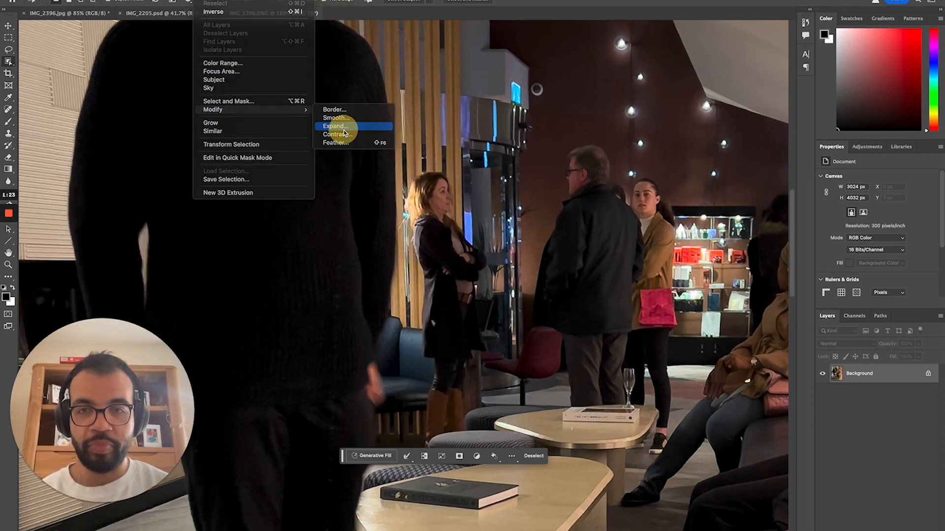
pyautogui.click(344, 129)
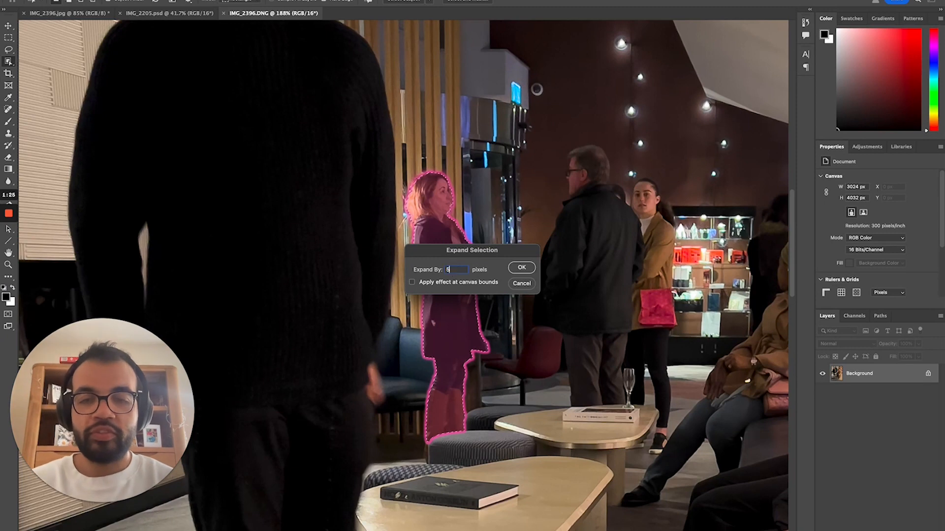
pyautogui.click(525, 267)
# Try filling the selected woman with the background colour on the Background layer, and undo the fill.
pyautogui.press('super+BackSpace')
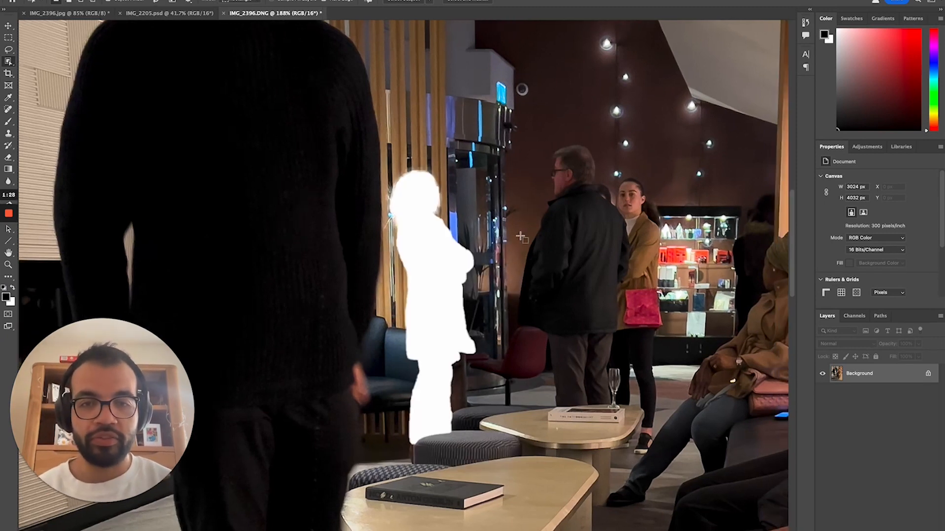
pyautogui.press('super+z')
# Duplicate the Background layer under its default name.
pyautogui.rightClick(879, 374)
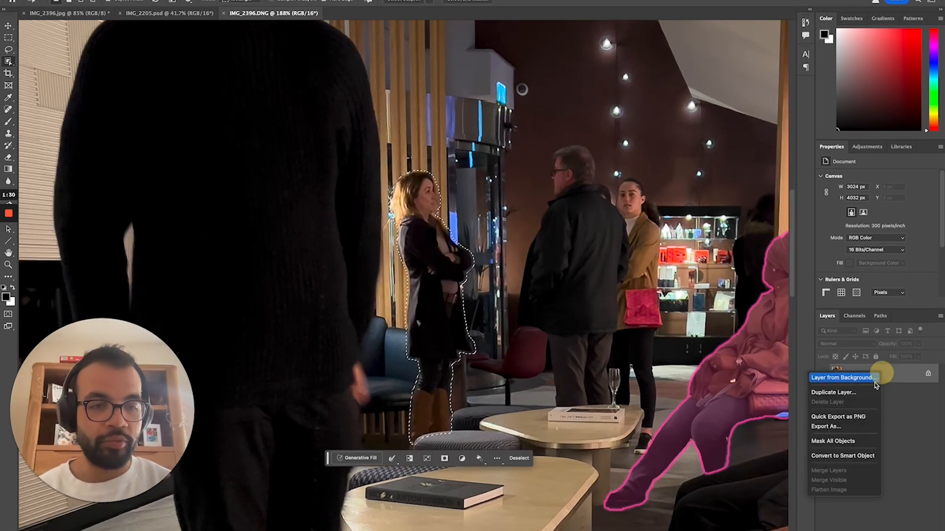
pyautogui.click(836, 392)
pyautogui.press('Return')
# Add a new empty layer and place it beneath the original photo layer at the base of the stack.
pyautogui.click(885, 400)
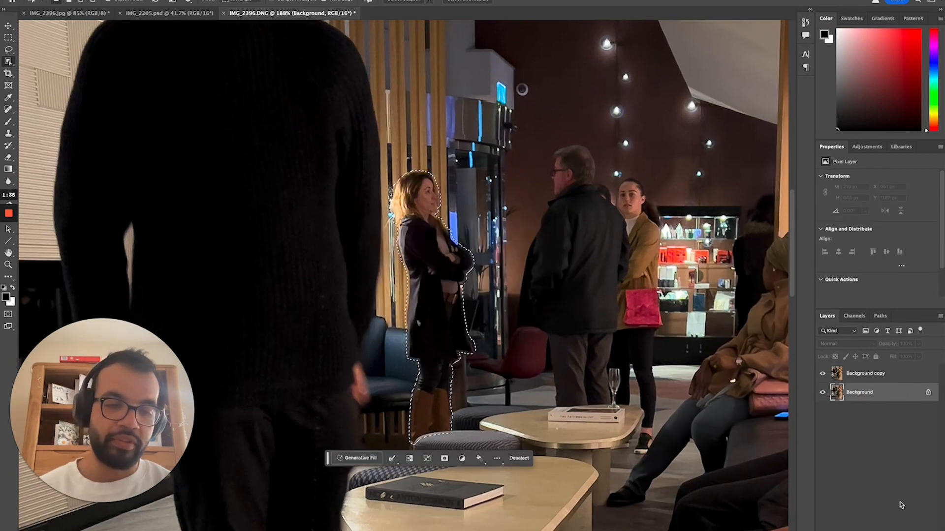
pyautogui.click(902, 530)
pyautogui.moveTo(862, 399); pyautogui.dragTo(858, 418)
pyautogui.moveTo(858, 414); pyautogui.dragTo(865, 384)
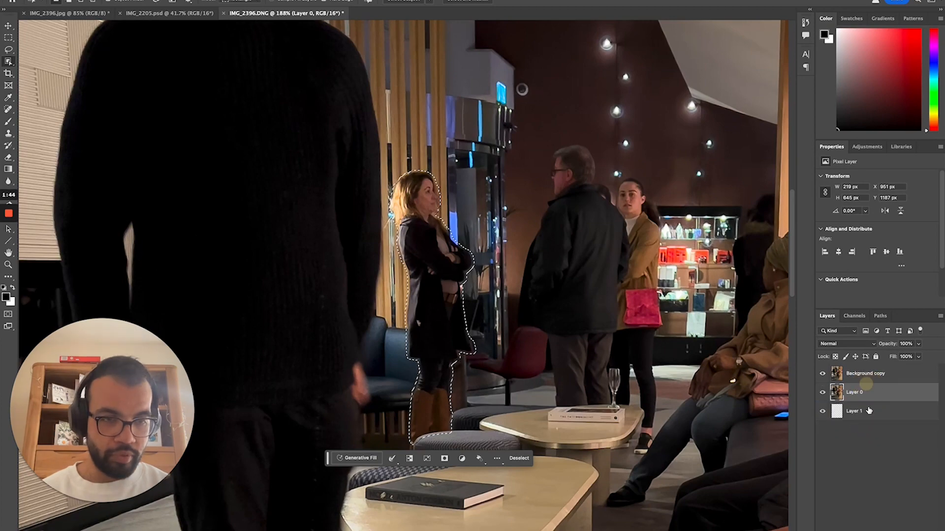
# Review the layer stack by checking Layer 0's visibility and selecting Layer 1 and Layer 0 in turn.
pyautogui.click(823, 392)
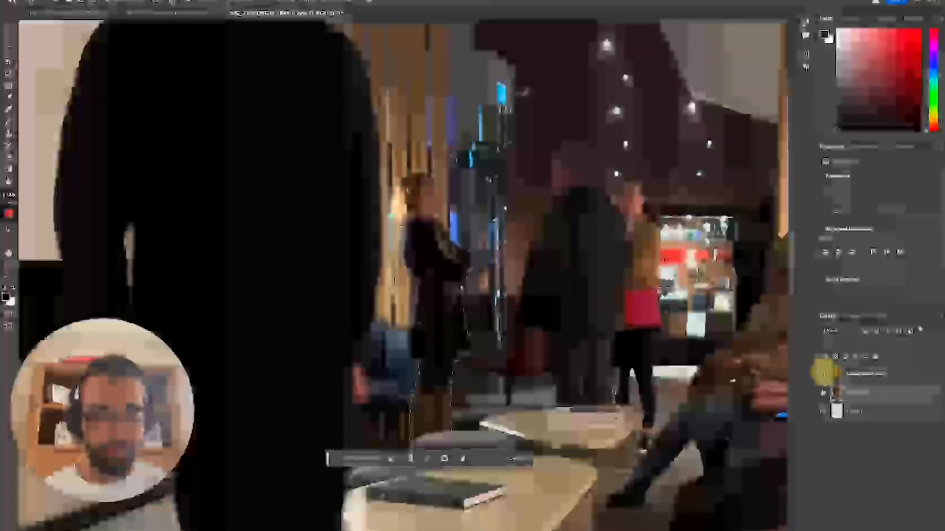
pyautogui.click(874, 411)
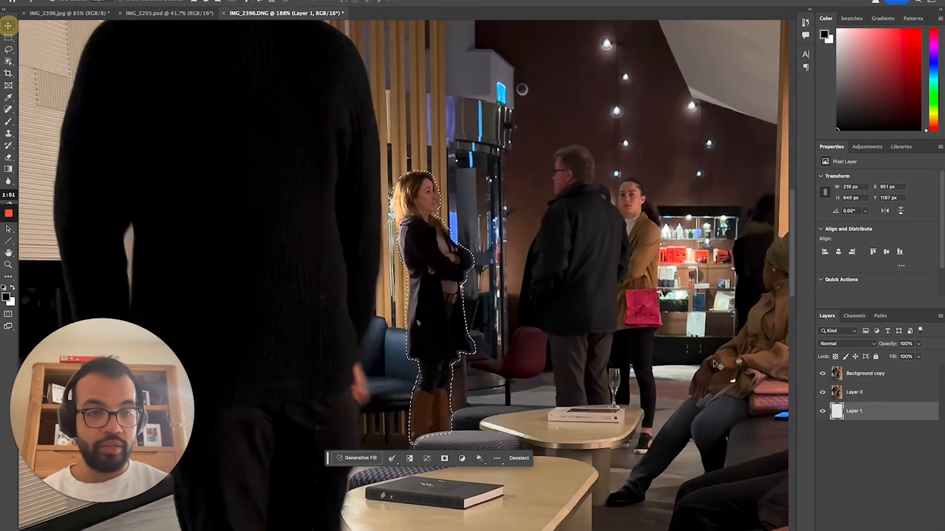
pyautogui.click(867, 391)
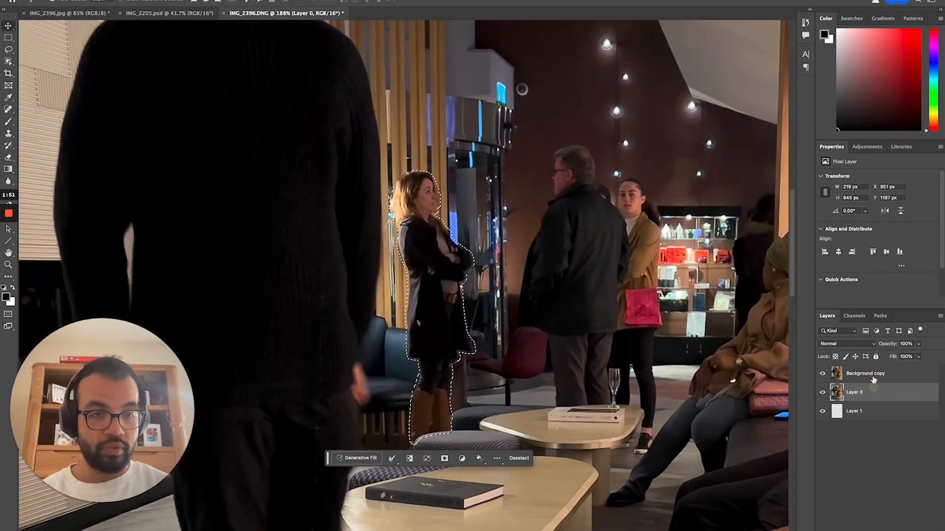
# Delete the woman with crossed arms from the Background copy layer using an object selection expanded by 5 pixels, and hide Layer 0.
pyautogui.click(866, 373)
pyautogui.press('w')
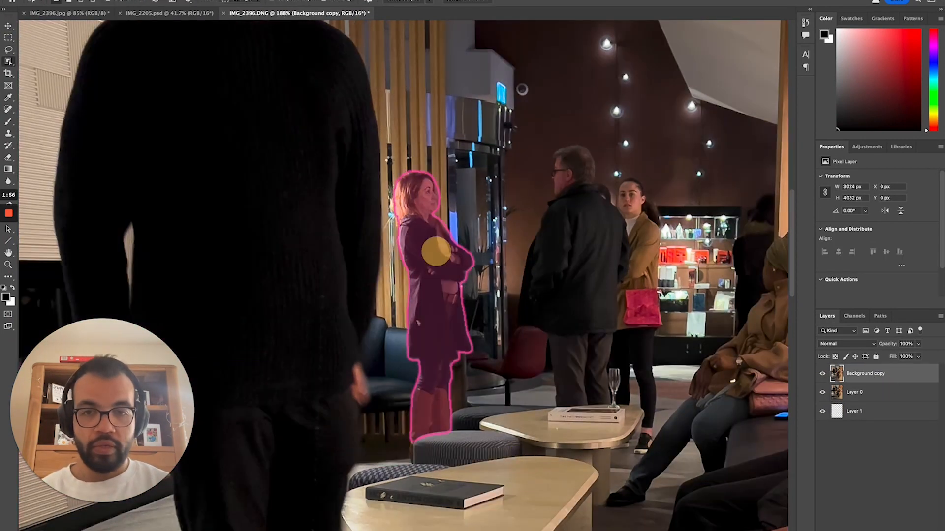
pyautogui.hotkey('ctrl', 'd')
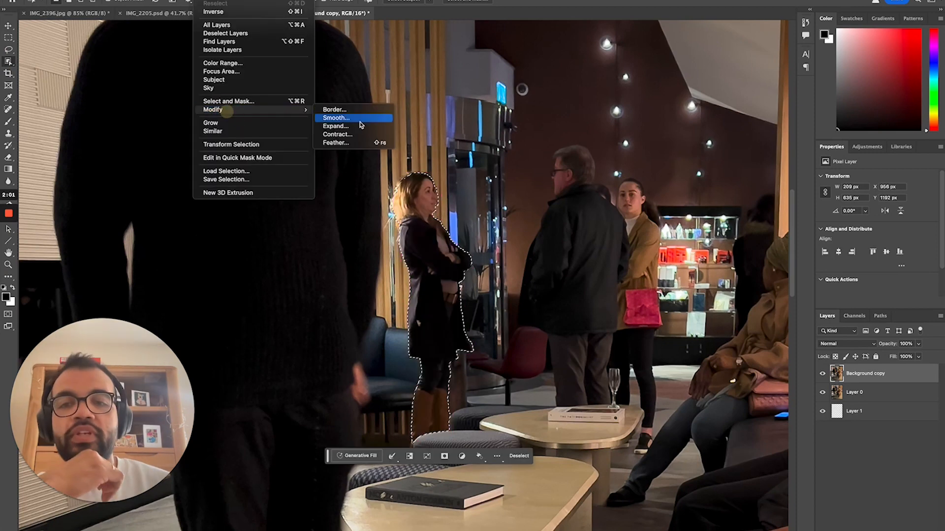
pyautogui.click(359, 129)
pyautogui.click(521, 267)
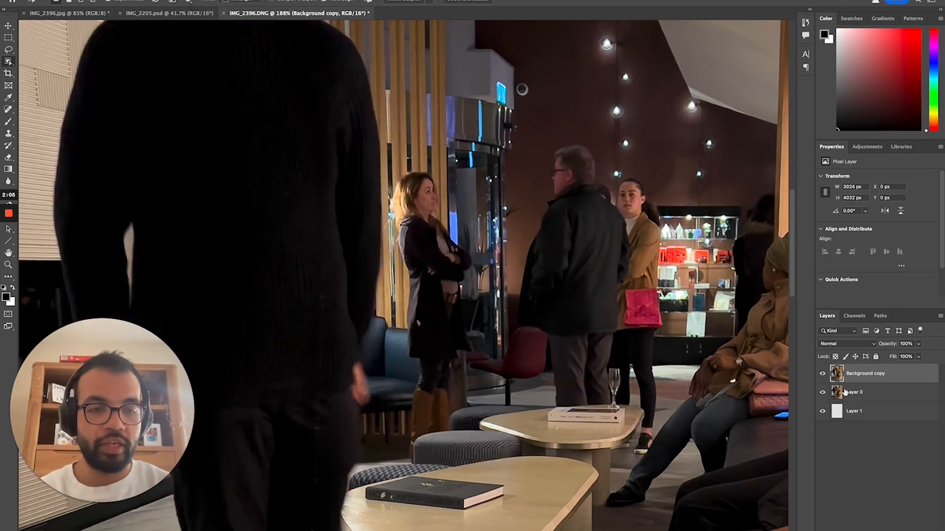
pyautogui.click(822, 392)
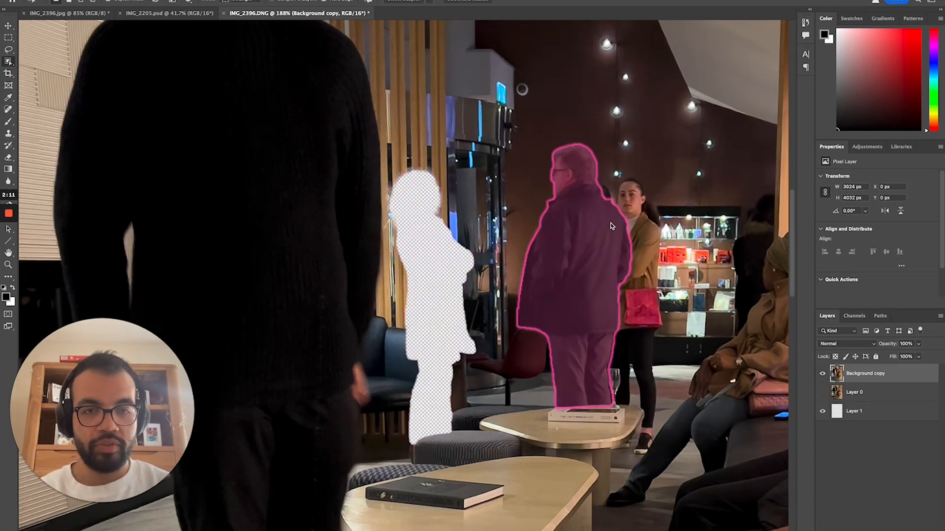
# Select the standing man in the dark jacket, expand the selection by 5 pixels and delete him from the Background copy layer.
pyautogui.click(610, 225)
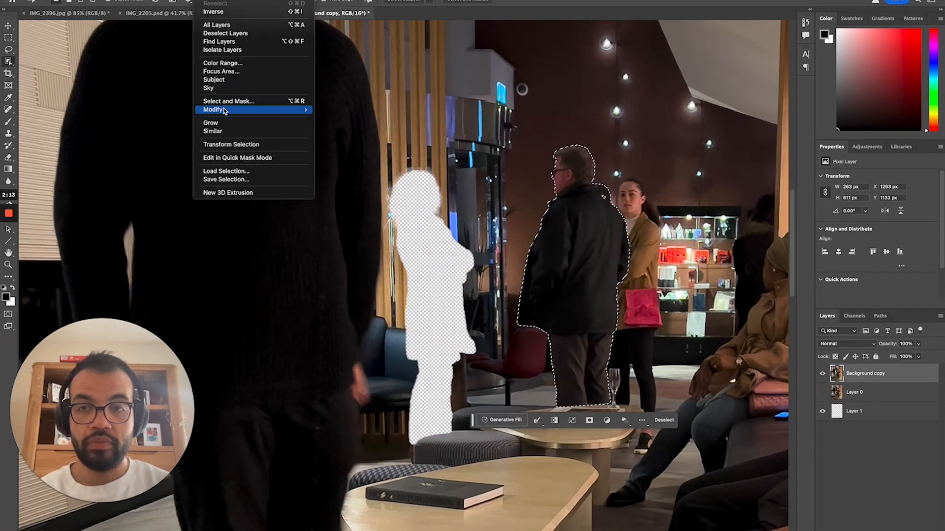
pyautogui.moveTo(225, 111)
pyautogui.click(360, 128)
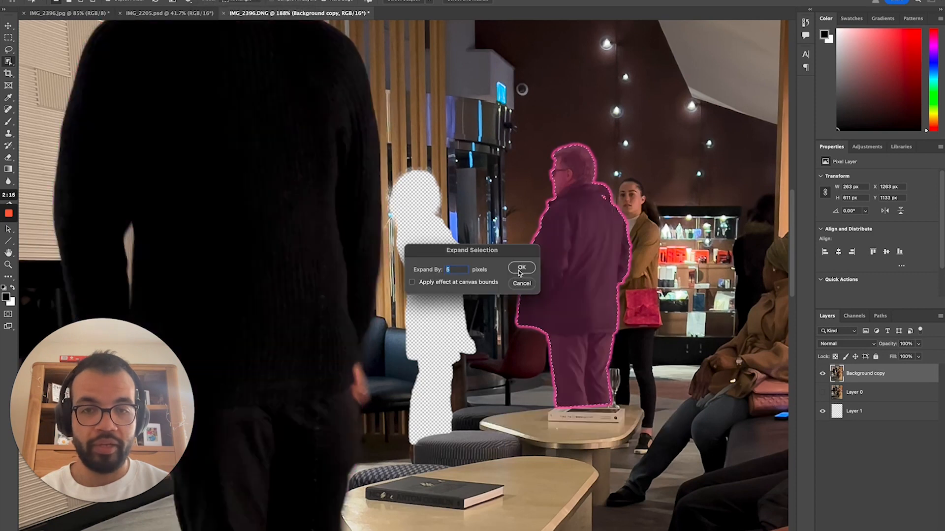
pyautogui.click(521, 269)
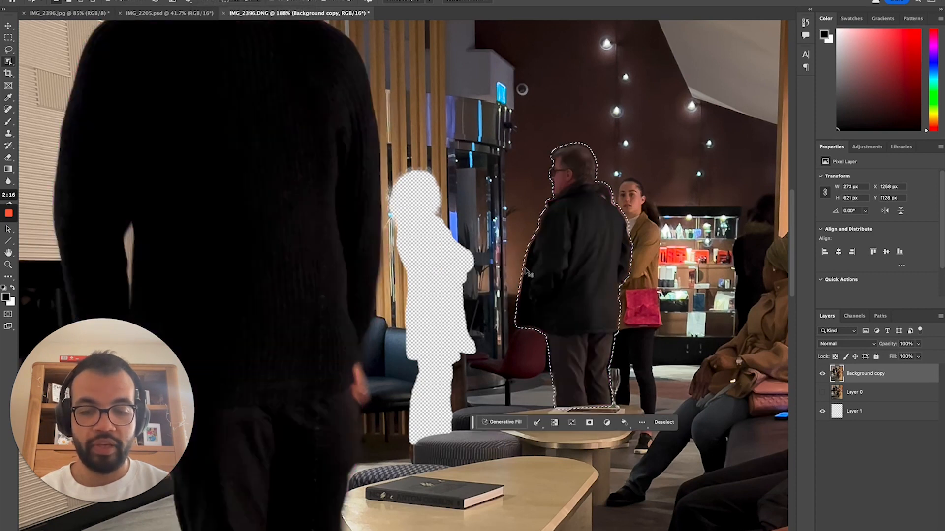
pyautogui.press('Delete')
pyautogui.hotkey('ctrl', 'd')
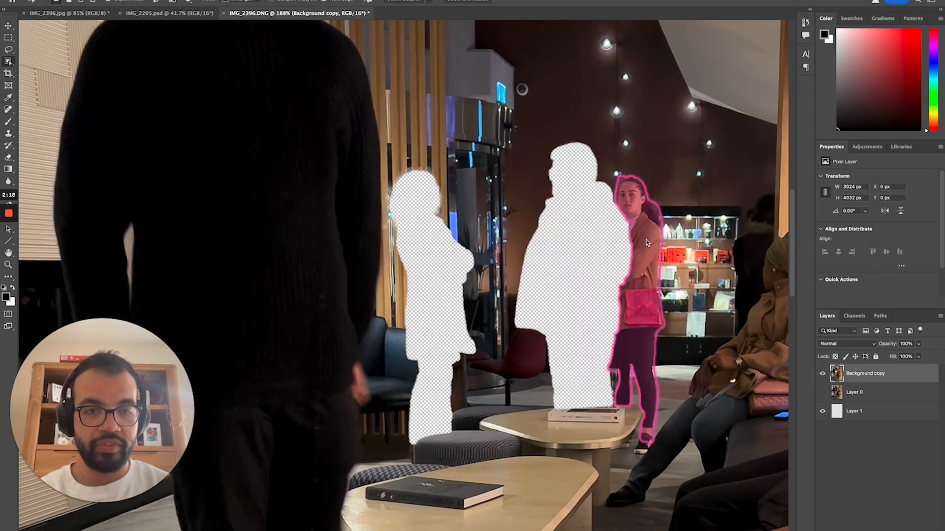
# Select the woman with the pink bag, expand the selection and delete her from the Background copy layer.
pyautogui.click(638, 232)
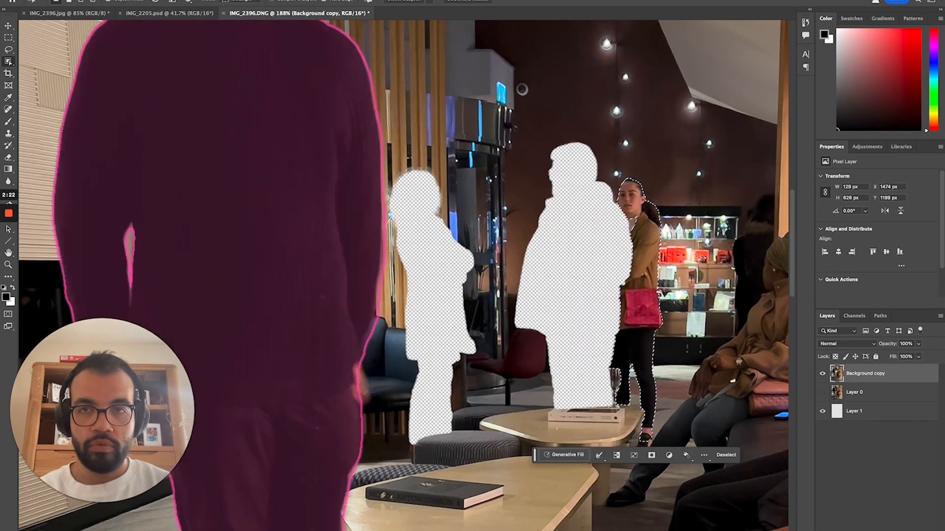
pyautogui.click(210, 0)
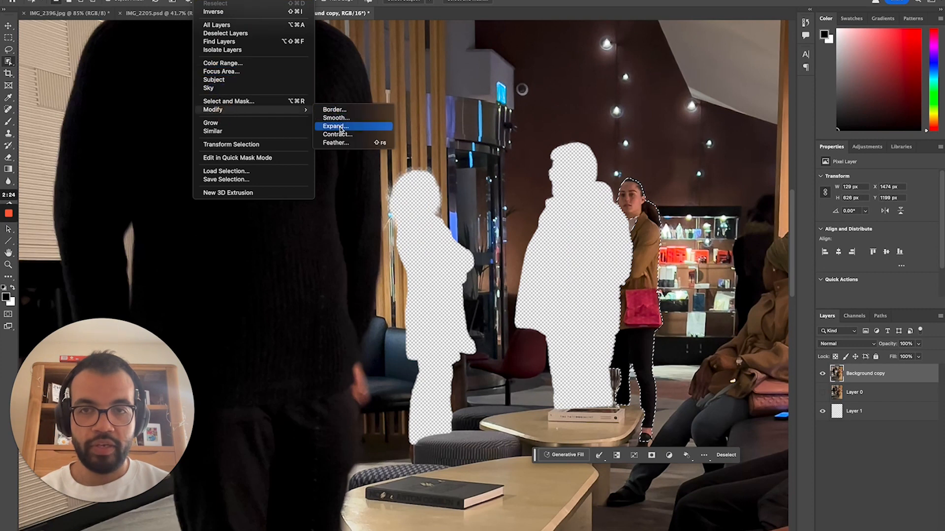
pyautogui.click(334, 127)
pyautogui.click(521, 268)
pyautogui.press('Delete')
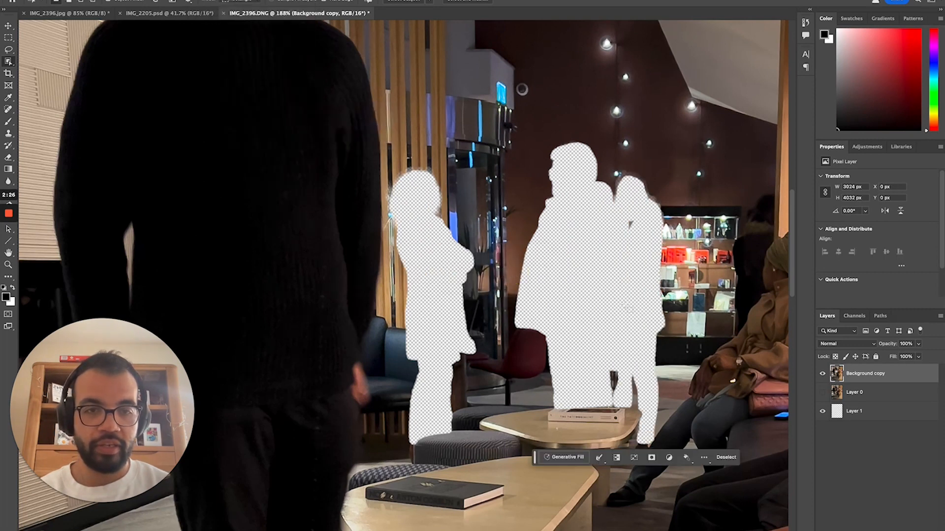
pyautogui.hotkey('ctrl', 'd')
# Delete the seated person in the headscarf, and lasso and delete the dark figure standing behind them.
pyautogui.hscroll(3, 685, 282)
pyautogui.click(685, 282)
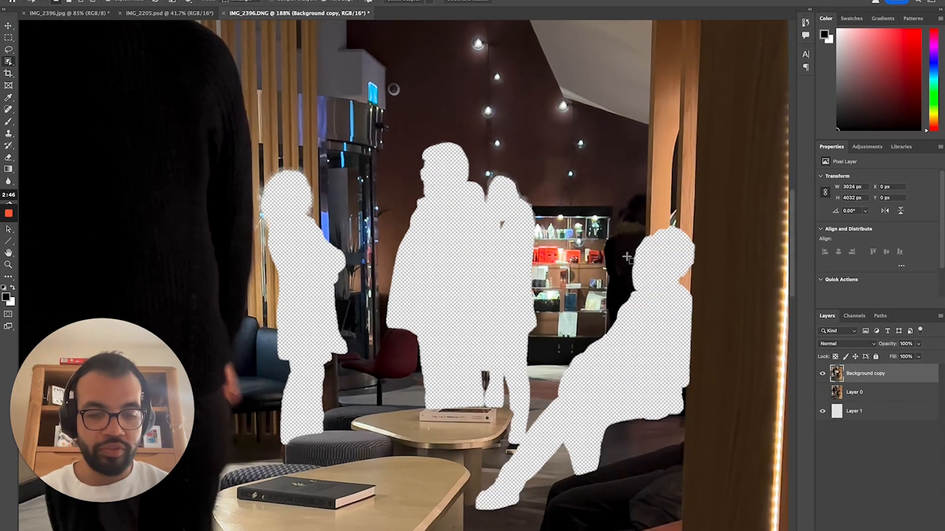
pyautogui.press('l')
pyautogui.scroll(5, 637, 246)
pyautogui.moveTo(665, 120)
pyautogui.mouseDown()
pyautogui.moveTo(633, 127)
pyautogui.moveTo(586, 184)
pyautogui.moveTo(545, 309)
pyautogui.moveTo(559, 504)
pyautogui.moveTo(638, 415)
pyautogui.moveTo(655, 378)
pyautogui.moveTo(643, 329)
pyautogui.moveTo(665, 284)
pyautogui.moveTo(664, 120)
pyautogui.mouseUp()
pyautogui.press('Delete')
pyautogui.press('super+d')
# Examine the cutouts, the tables and the remaining dark-clothed legs beside the pink armrest.
pyautogui.scroll(-10, 566, 169)
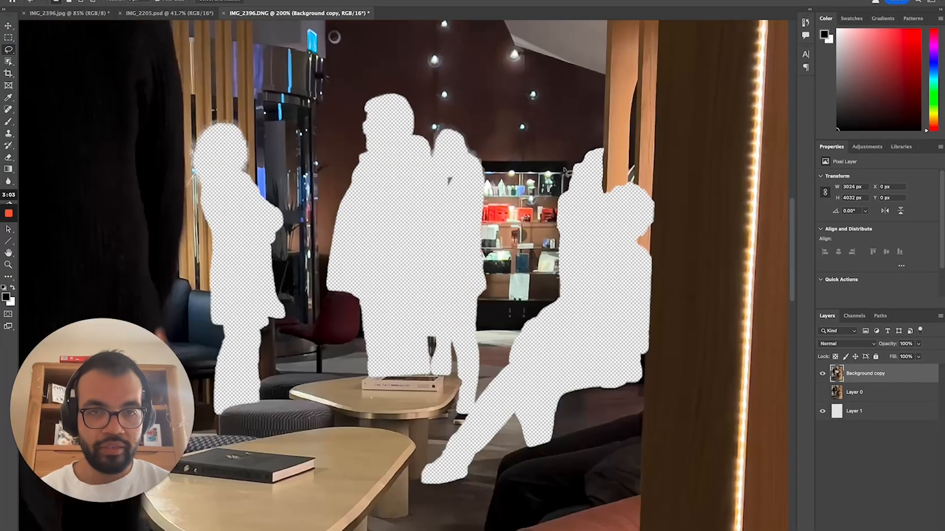
pyautogui.scroll(-1, 396, 208)
pyautogui.scroll(10, 412, 270)
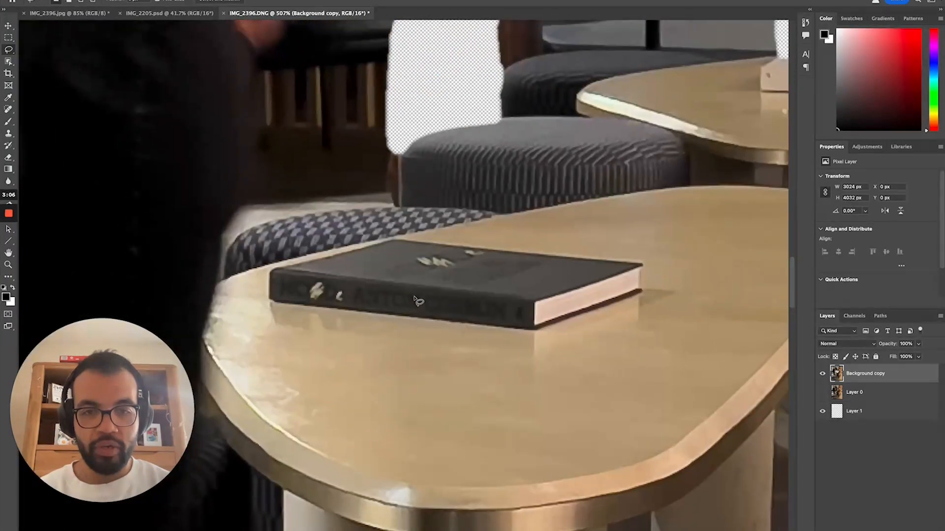
pyautogui.scroll(-10, 412, 285)
pyautogui.scroll(4, 594, 387)
pyautogui.scroll(-10, 614, 227)
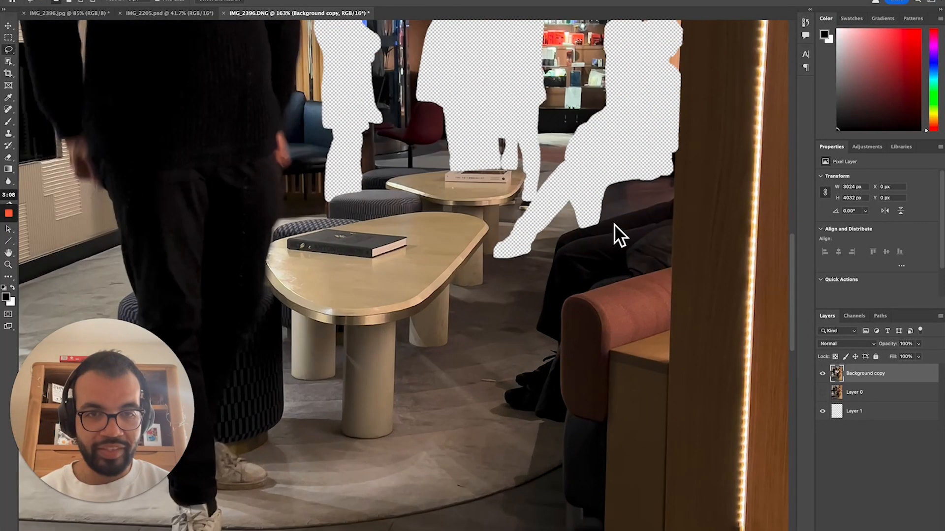
pyautogui.scroll(5, 645, 238)
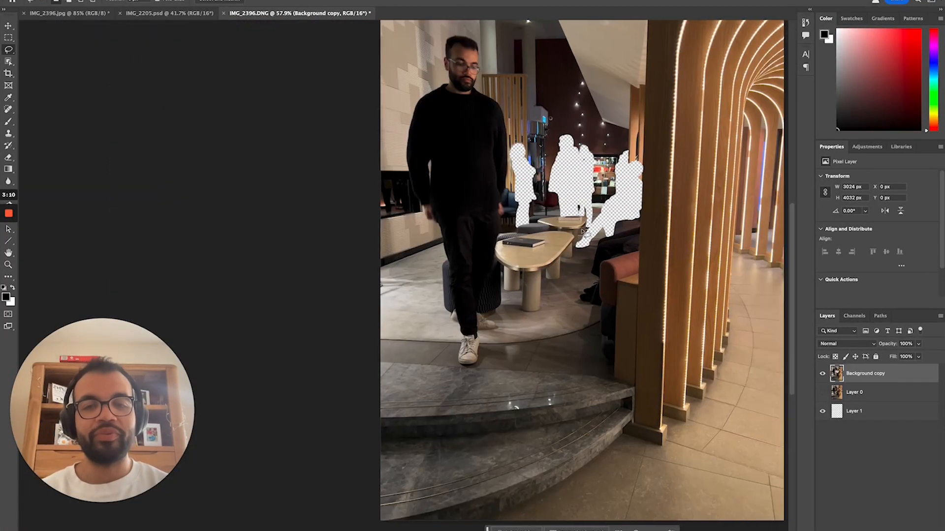
pyautogui.scroll(6, 588, 237)
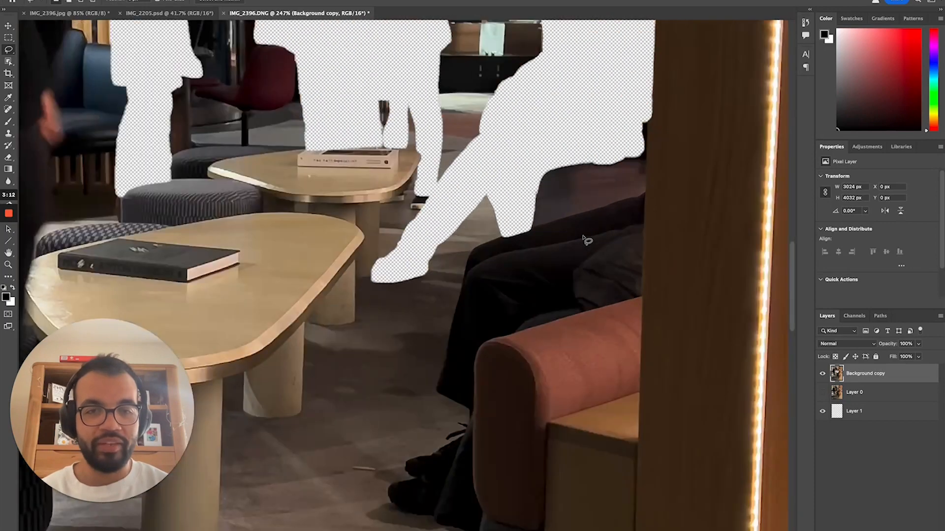
# Select the dark-clothed legs beside the pink armrest, add the missed areas with the Lasso tool, delete them and deselect.
pyautogui.click(8, 61)
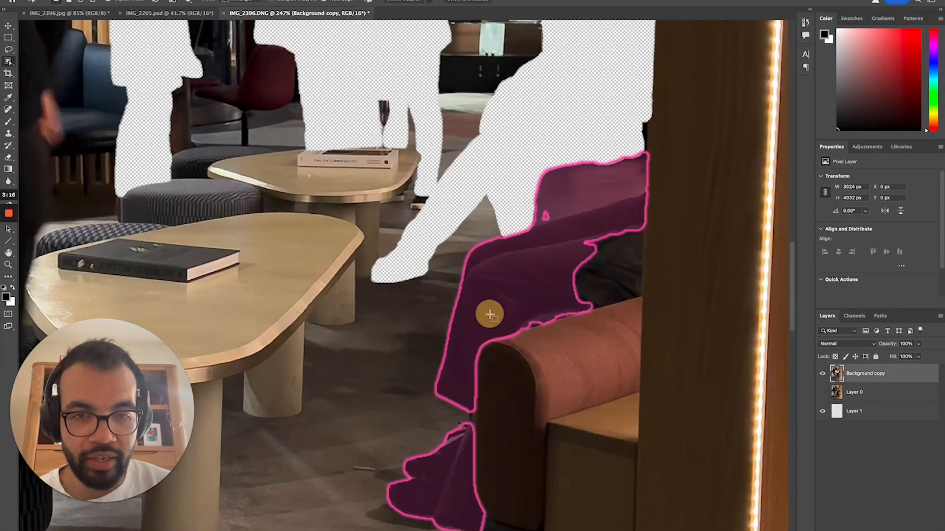
pyautogui.click(489, 312)
pyautogui.click(9, 49)
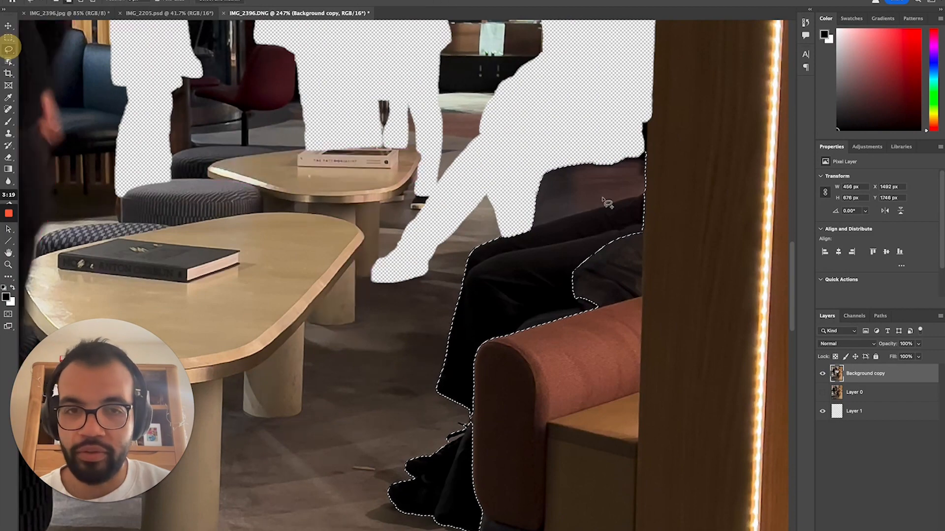
pyautogui.moveTo(643, 230)
pyautogui.mouseDown()
pyautogui.moveTo(645, 297)
pyautogui.moveTo(625, 318)
pyautogui.moveTo(584, 321)
pyautogui.moveTo(559, 288)
pyautogui.moveTo(587, 238)
pyautogui.moveTo(653, 212)
pyautogui.mouseUp()
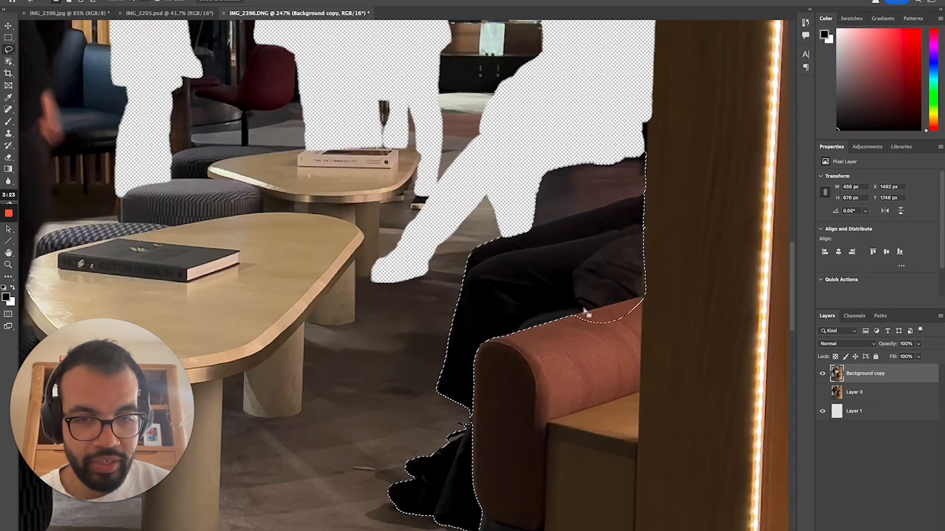
pyautogui.scroll(-5, 584, 314)
pyautogui.scroll(7, 529, 381)
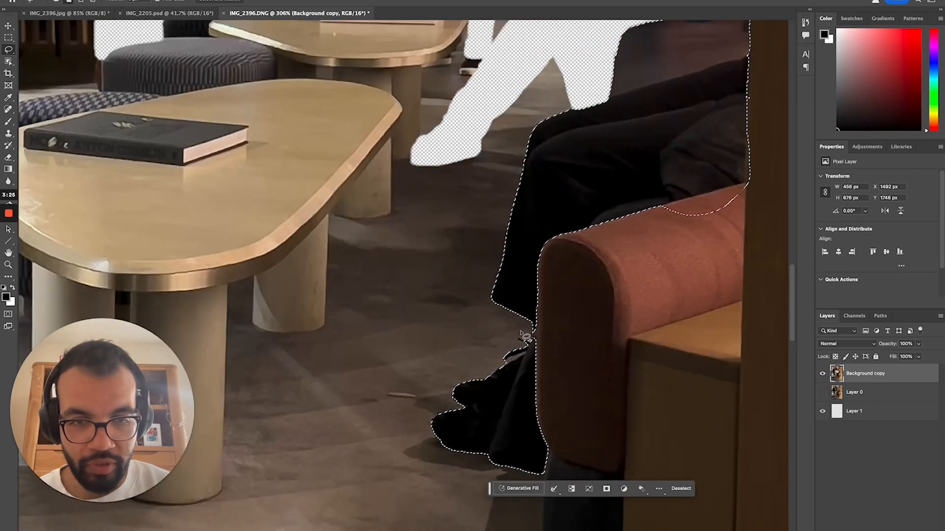
pyautogui.moveTo(528, 333)
pyautogui.mouseDown()
pyautogui.moveTo(524, 345)
pyautogui.moveTo(531, 339)
pyautogui.mouseUp()
pyautogui.scroll(-3, 564, 290)
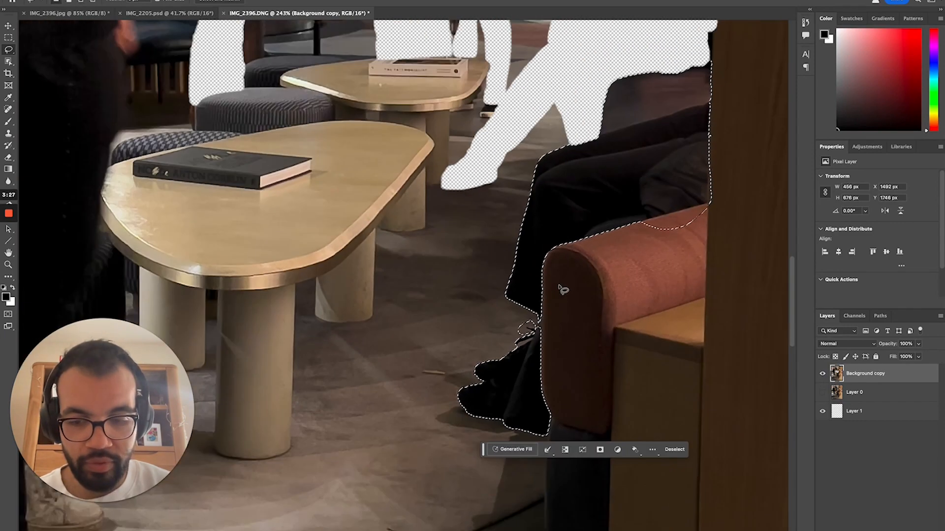
pyautogui.press('Delete')
pyautogui.scroll(-5, 565, 278)
pyautogui.hotkey('ctrl', 'd')
pyautogui.scroll(5, 587, 238)
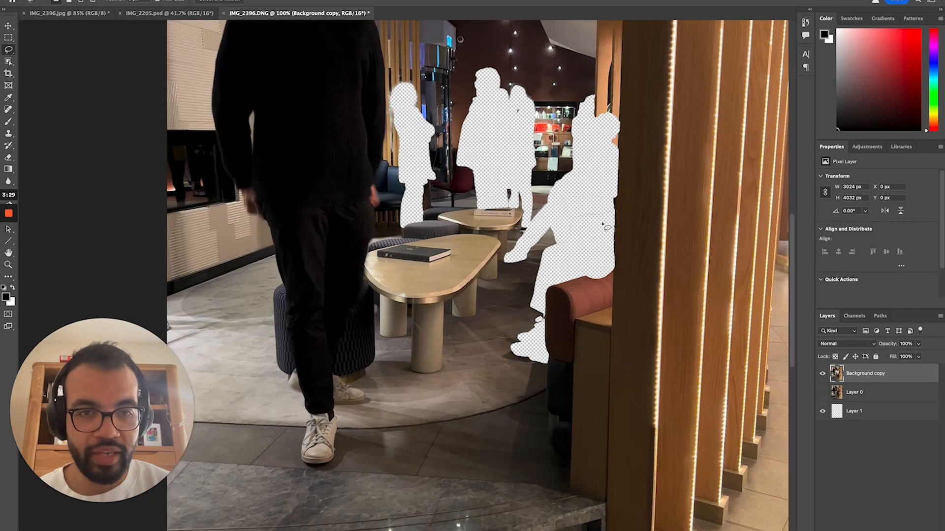
# Select the cutout of the person just beside the walking man and expand the selection by 5 pixels.
pyautogui.scroll(-6, 619, 189)
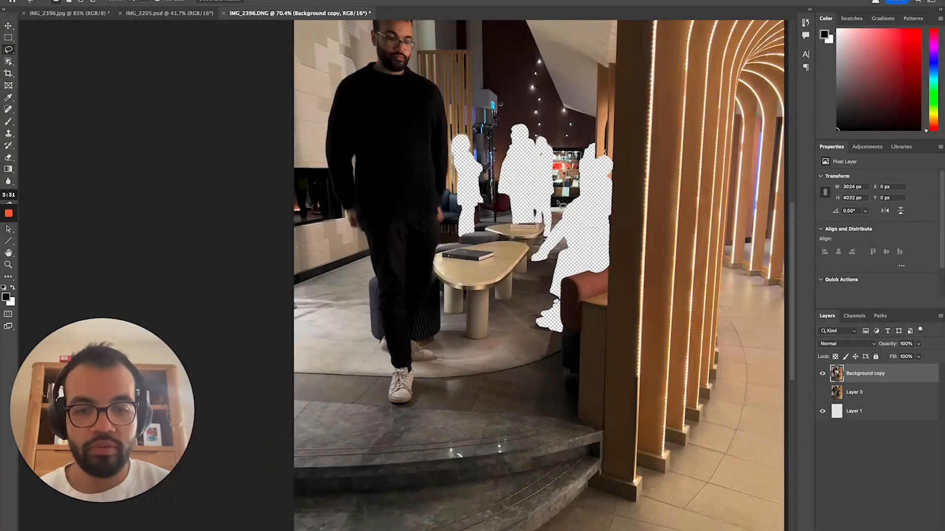
pyautogui.scroll(2, 557, 201)
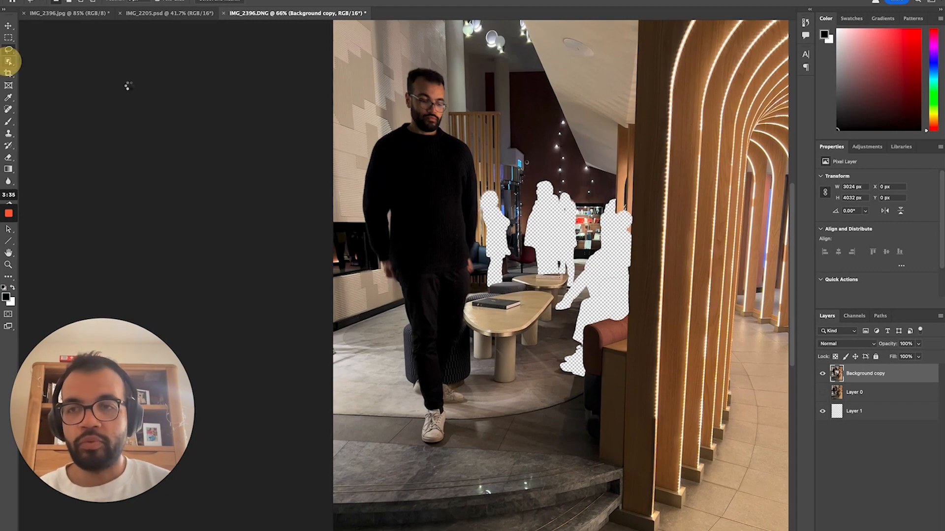
pyautogui.click(8, 61)
pyautogui.click(496, 231)
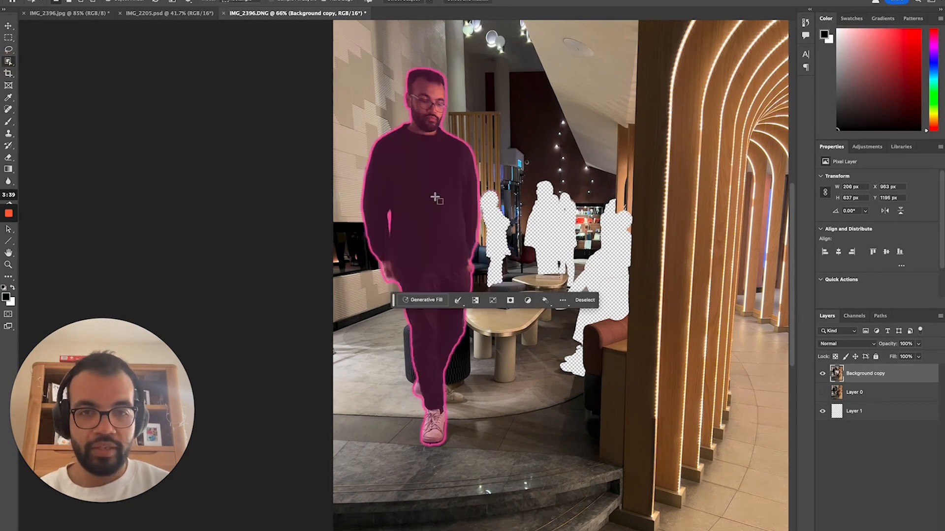
pyautogui.scroll(4, 512, 196)
pyautogui.click(231, 1)
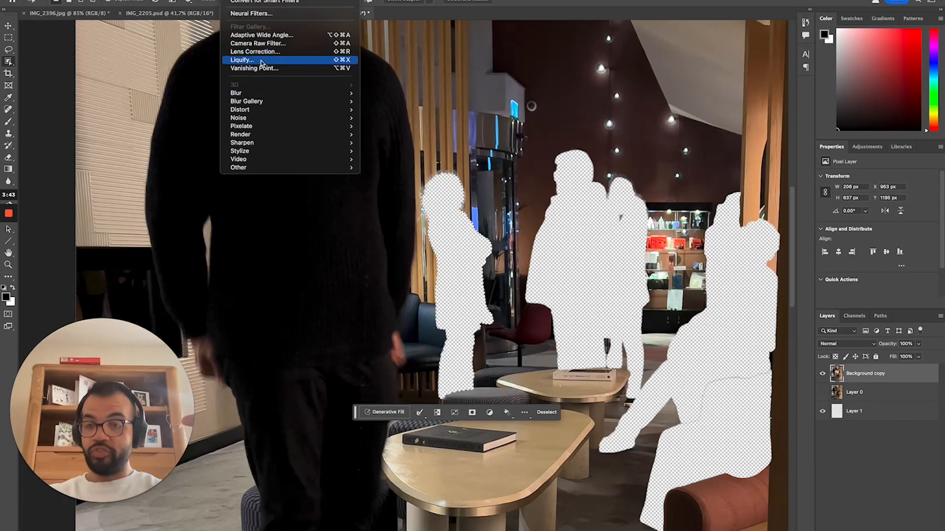
pyautogui.moveTo(207, 2)
pyautogui.moveTo(276, 110)
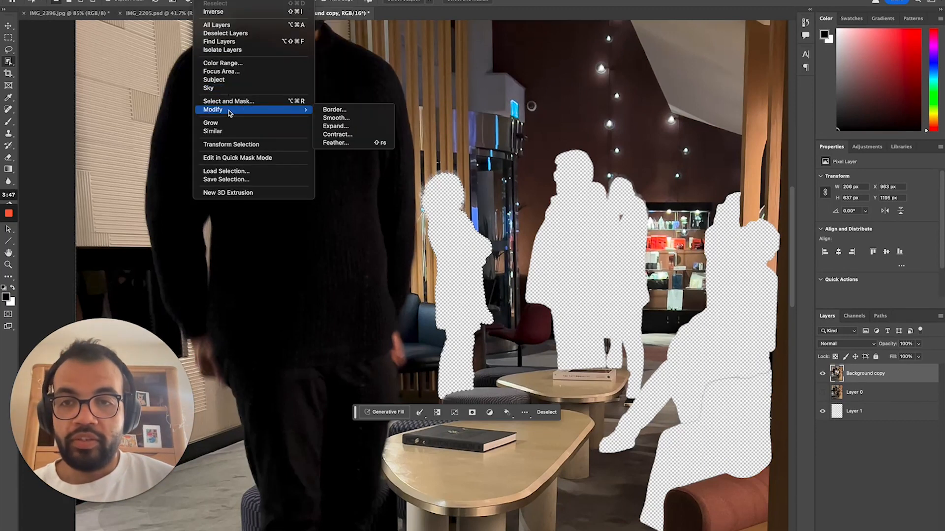
pyautogui.click(351, 126)
pyautogui.click(522, 268)
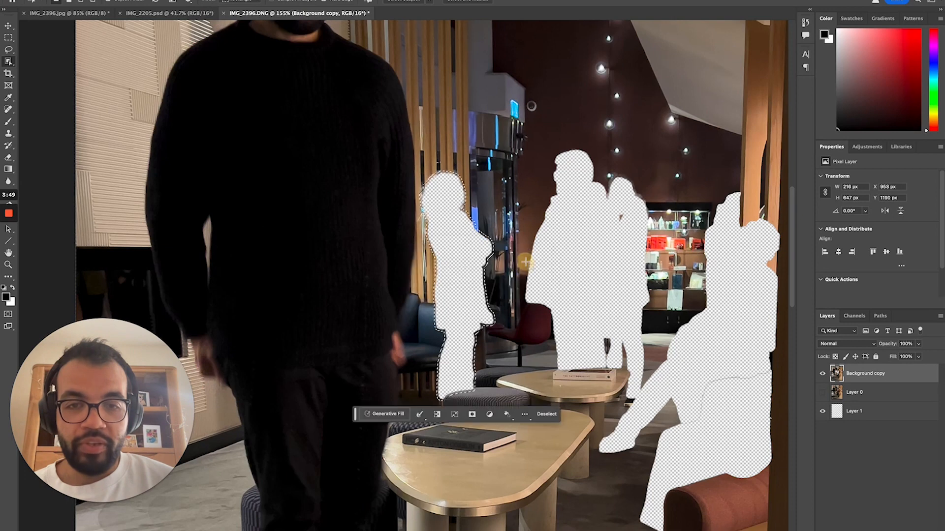
# Run Generative Fill on the selected cutout with a blank prompt and choose the second variation.
pyautogui.click(386, 416)
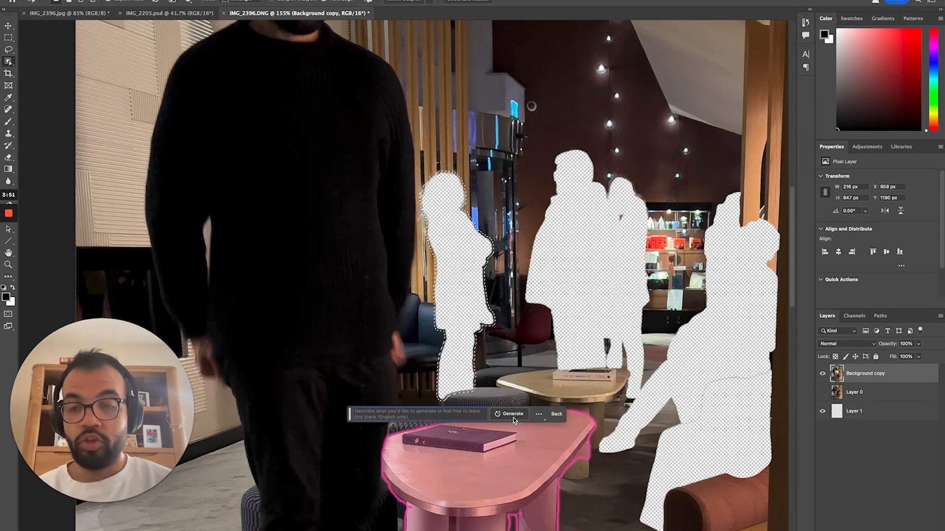
pyautogui.click(511, 415)
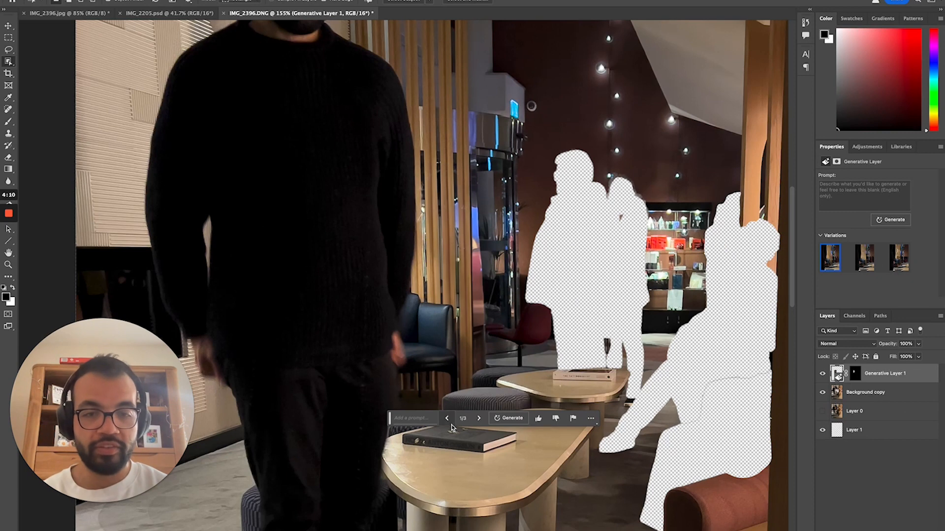
pyautogui.click(480, 419)
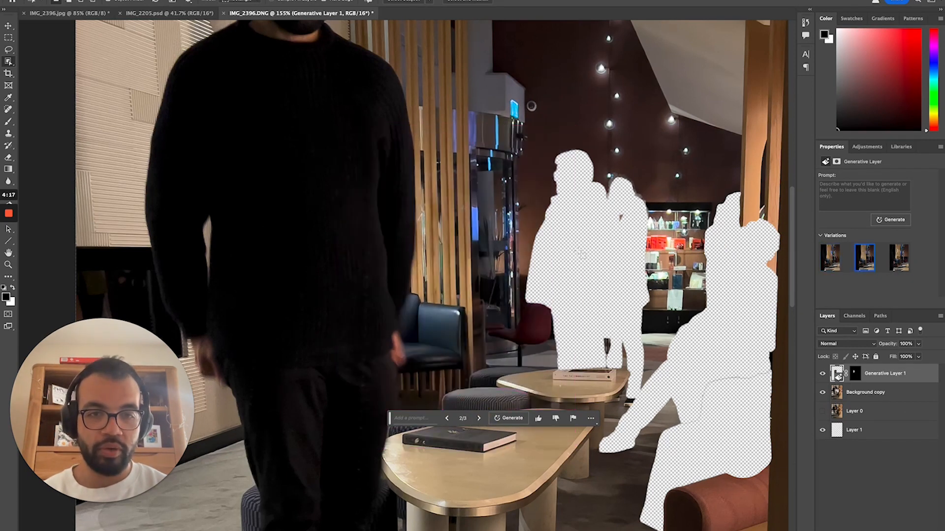
# Merge Generative Layer 1 with the Background copy layer.
pyautogui.hscroll(1, 582, 255)
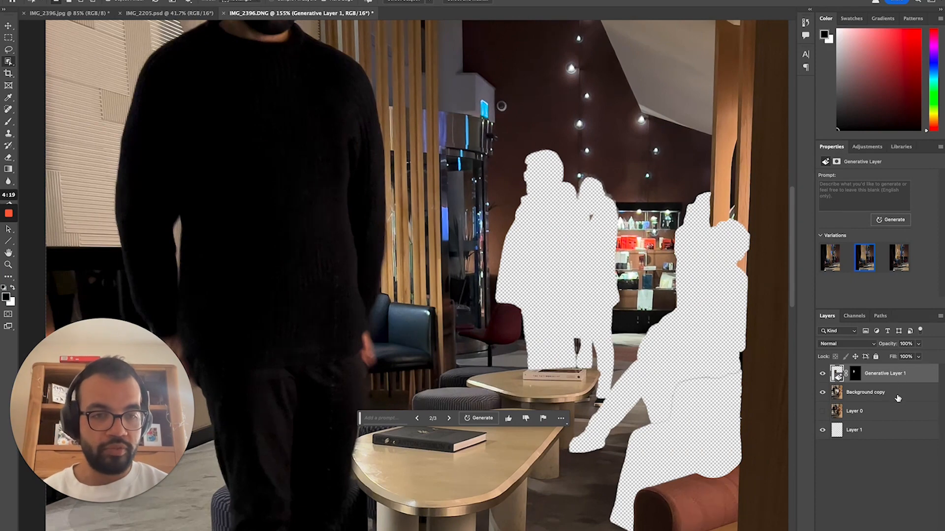
pyautogui.keyDown('shift'); pyautogui.click(898, 398); pyautogui.keyUp('shift')
pyautogui.rightClick(902, 390)
pyautogui.click(874, 457)
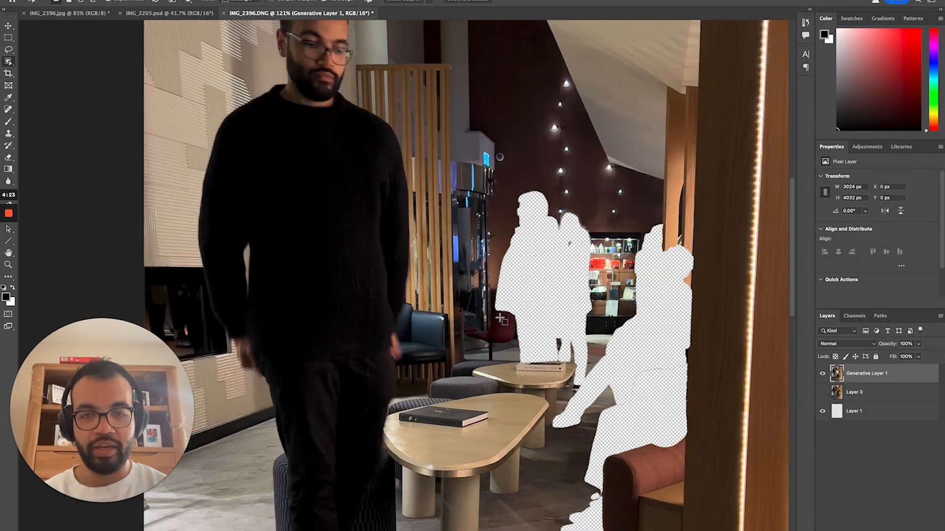
# Select the cutout of the larger standing figure, expand it by 5 pixels and run Generative Fill with a blank prompt.
pyautogui.scroll(-2, 500, 319)
pyautogui.scroll(5, 470, 272)
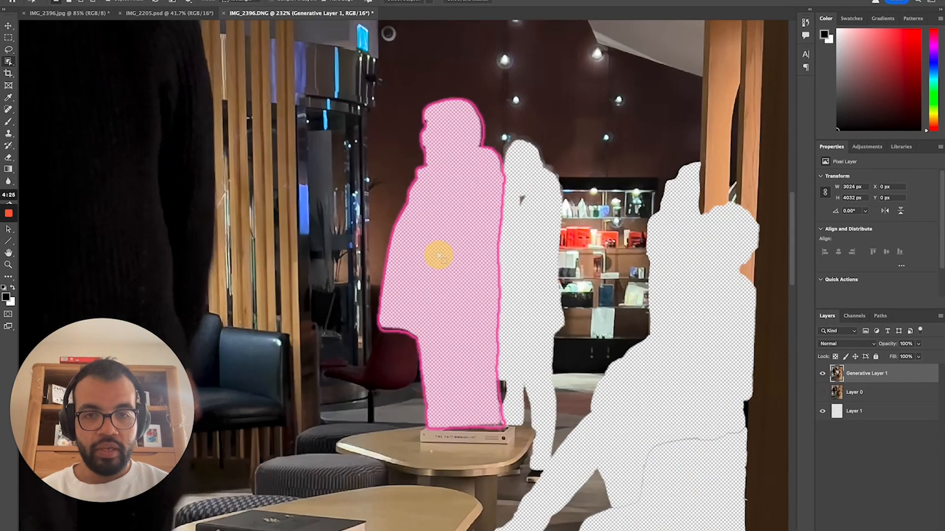
pyautogui.click(438, 256)
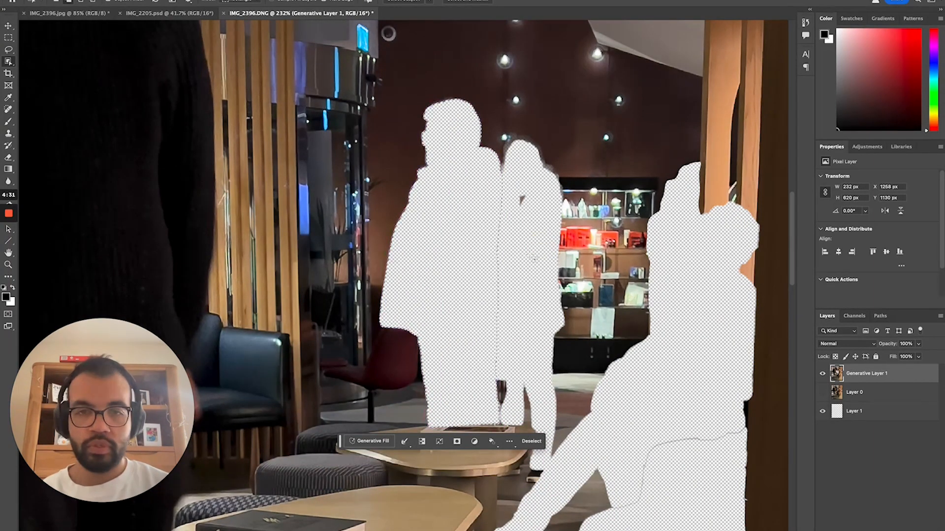
pyautogui.click(527, 252)
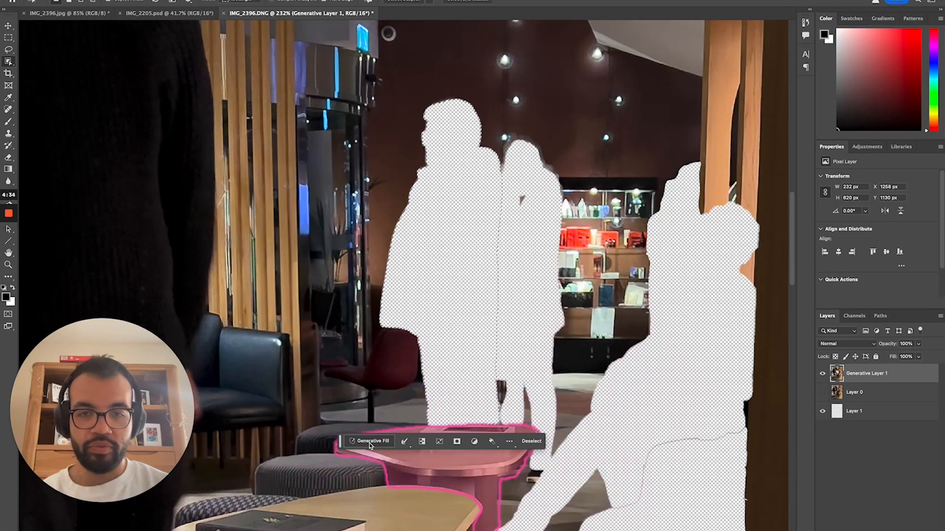
pyautogui.click(206, 0)
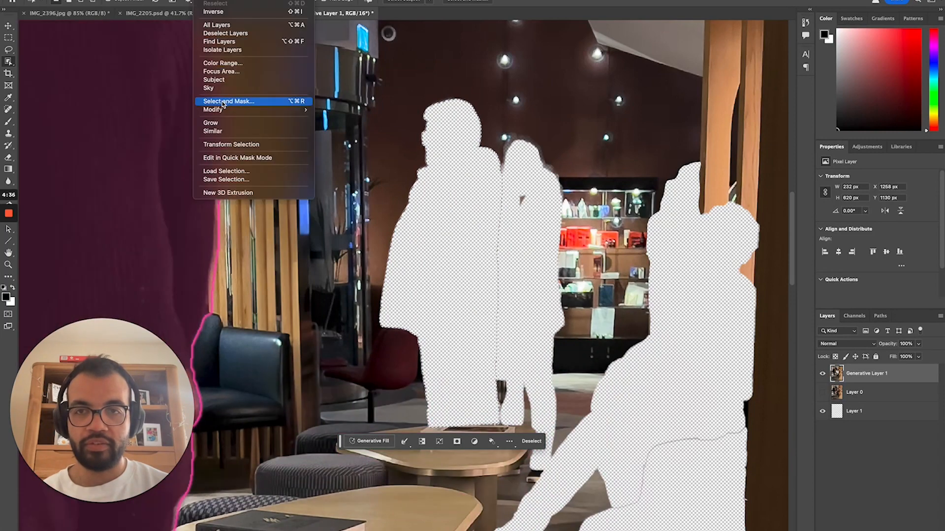
pyautogui.moveTo(272, 111)
pyautogui.click(336, 126)
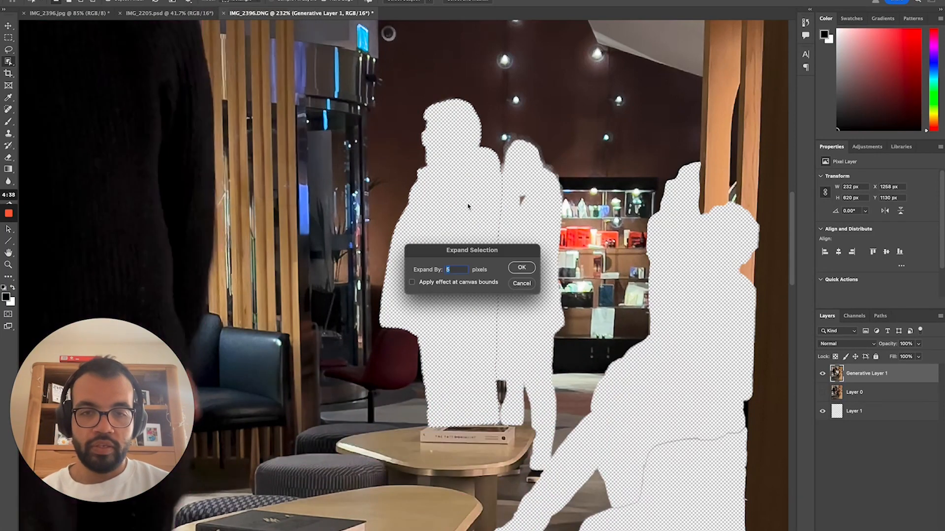
pyautogui.click(522, 268)
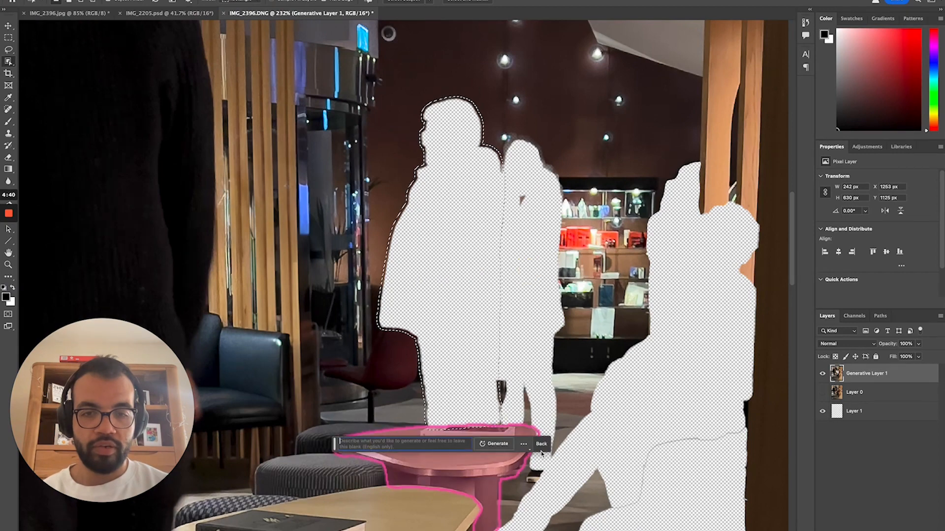
pyautogui.click(490, 445)
pyautogui.scroll(-5, 546, 362)
pyautogui.scroll(-10, 545, 360)
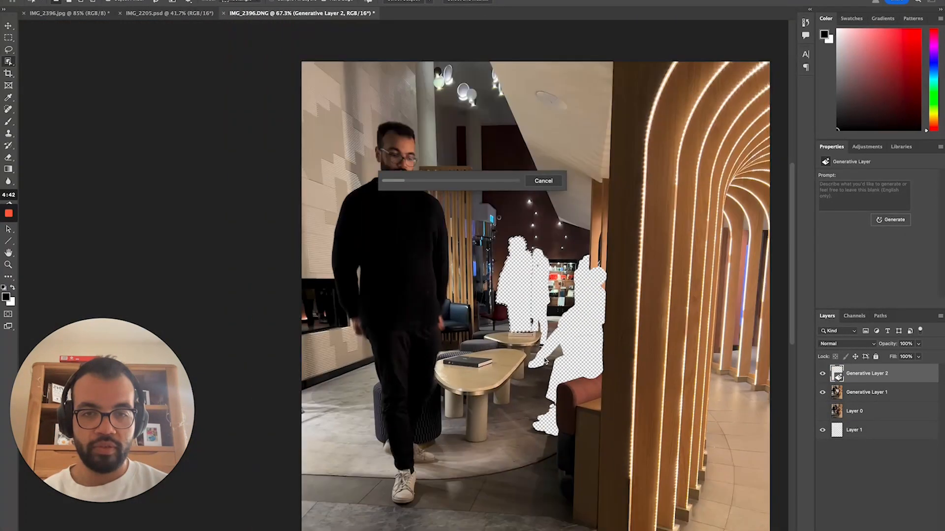
pyautogui.scroll(8, 503, 361)
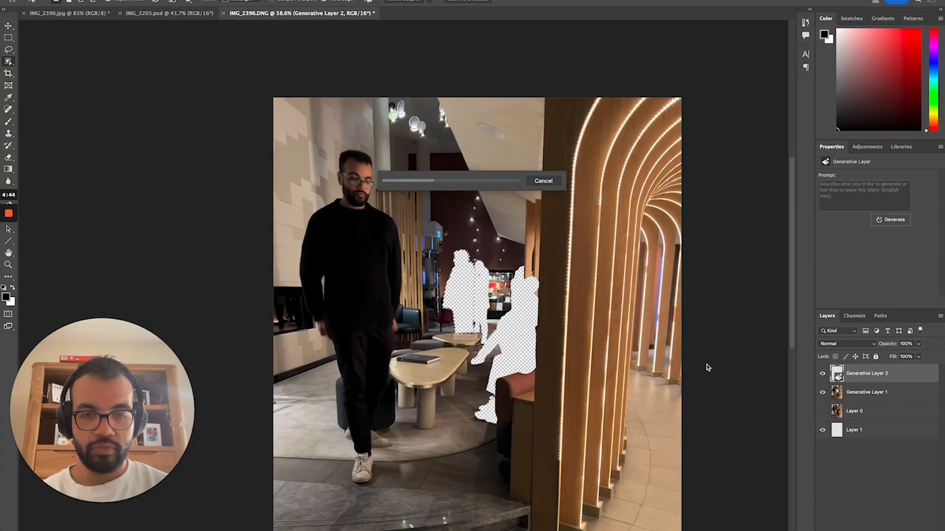
pyautogui.scroll(-5, 707, 368)
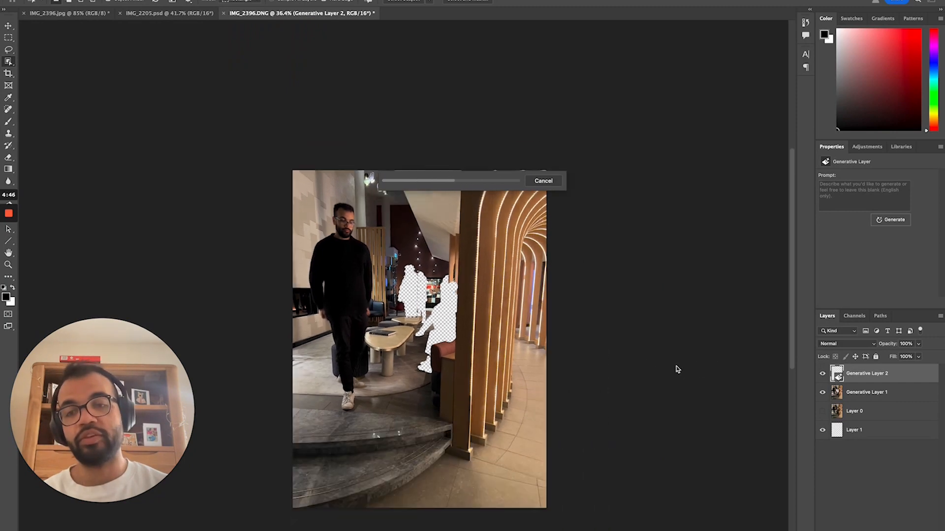
pyautogui.scroll(-1, 659, 368)
pyautogui.hscroll(1, 568, 352)
pyautogui.hscroll(-2, 558, 351)
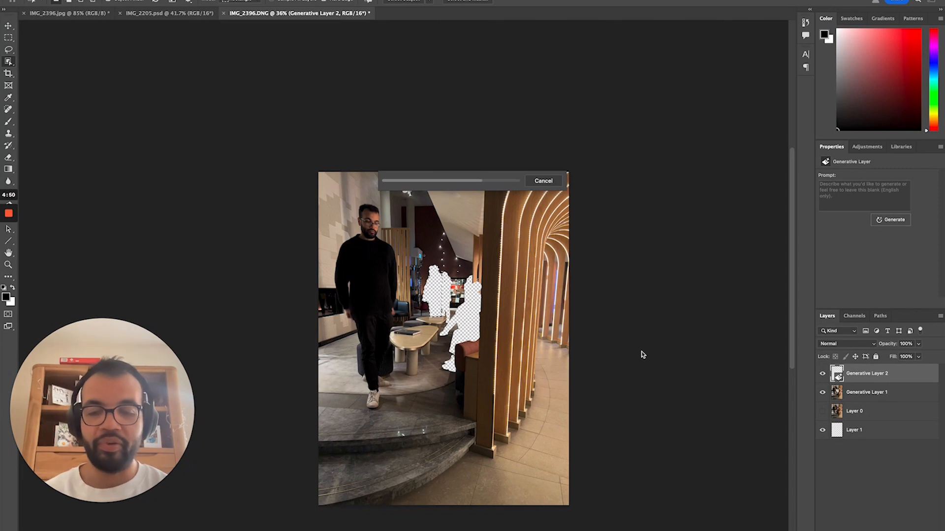
pyautogui.scroll(5, 642, 354)
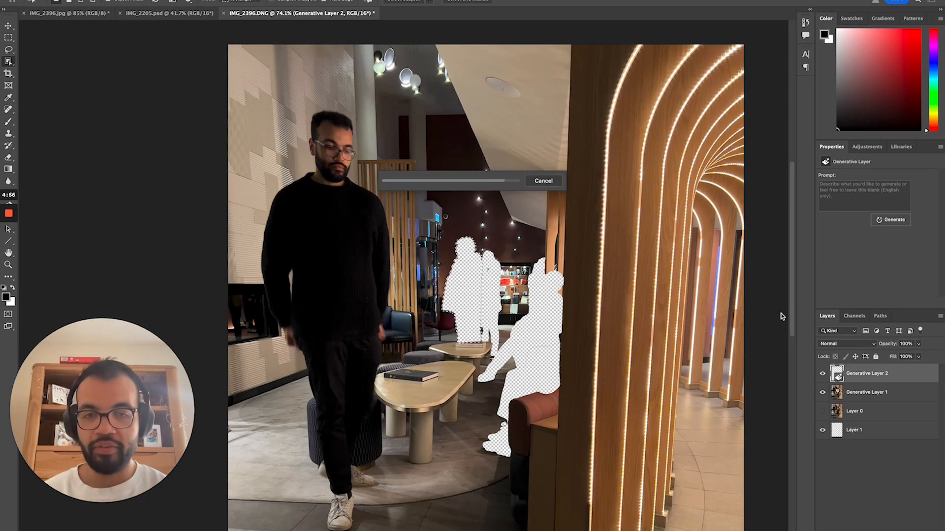
# Compare the generated variations for the standing figure's area and keep the second one.
pyautogui.scroll(5, 473, 270)
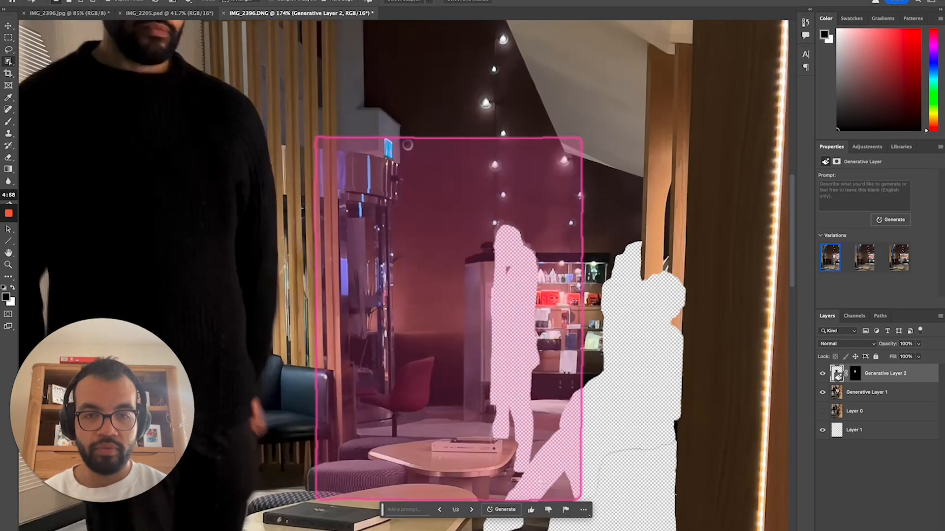
pyautogui.click(471, 510)
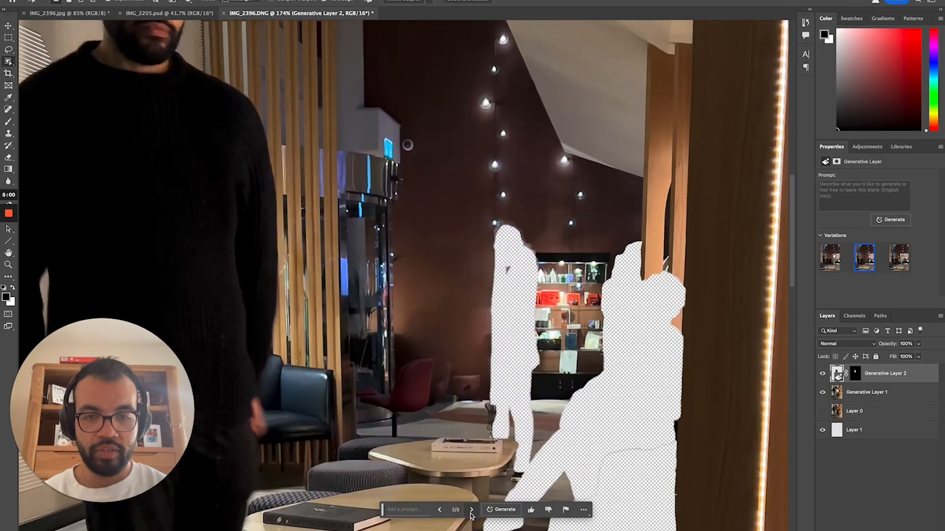
pyautogui.click(471, 511)
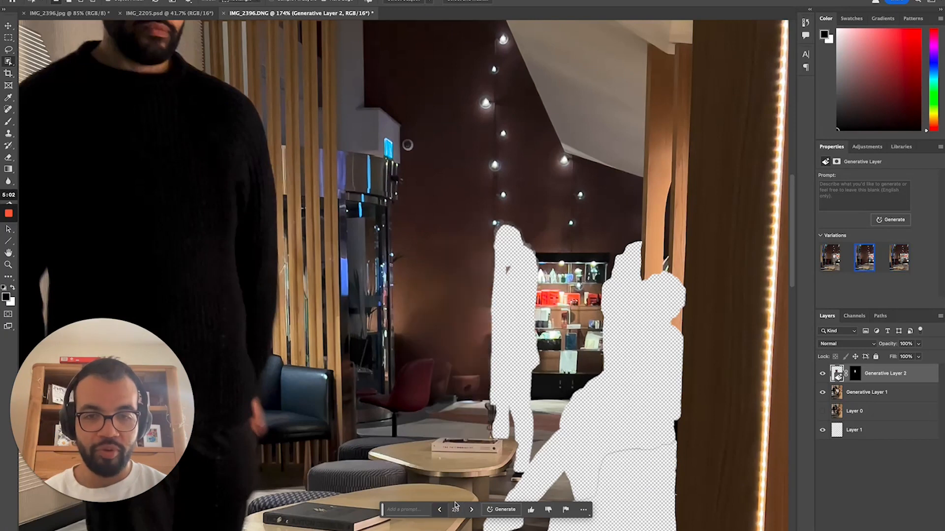
pyautogui.click(439, 510)
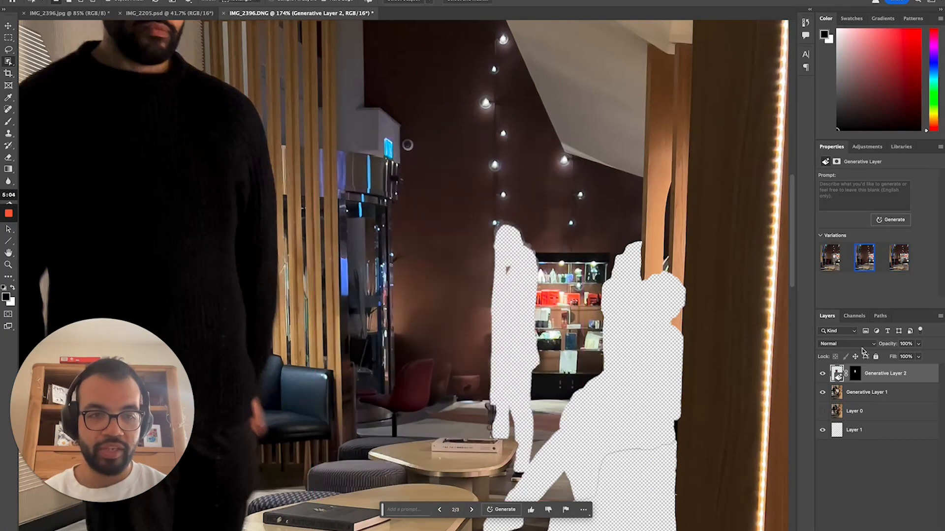
# Merge Generative Layer 2 with Generative Layer 1.
pyautogui.keyDown('shift'); pyautogui.click(894, 393); pyautogui.keyUp('shift')
pyautogui.rightClick(892, 391)
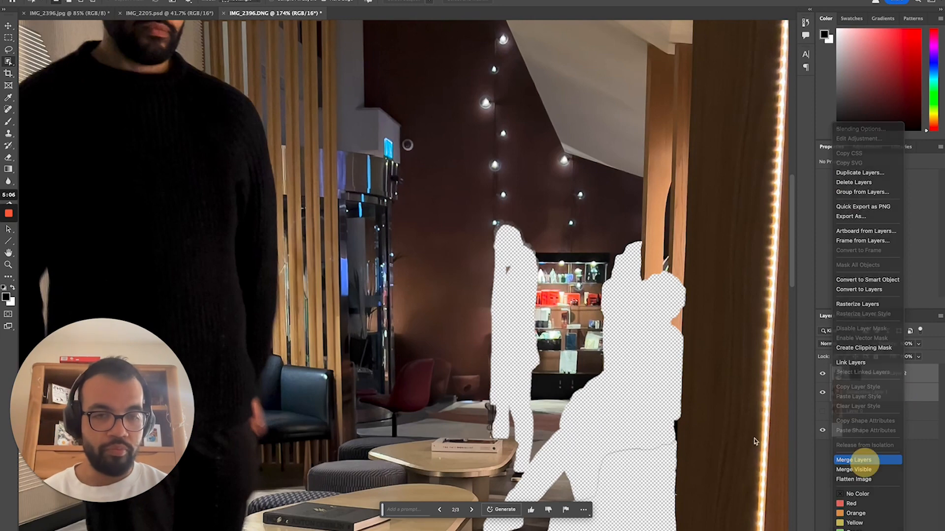
pyautogui.click(865, 453)
pyautogui.scroll(-2, 404, 275)
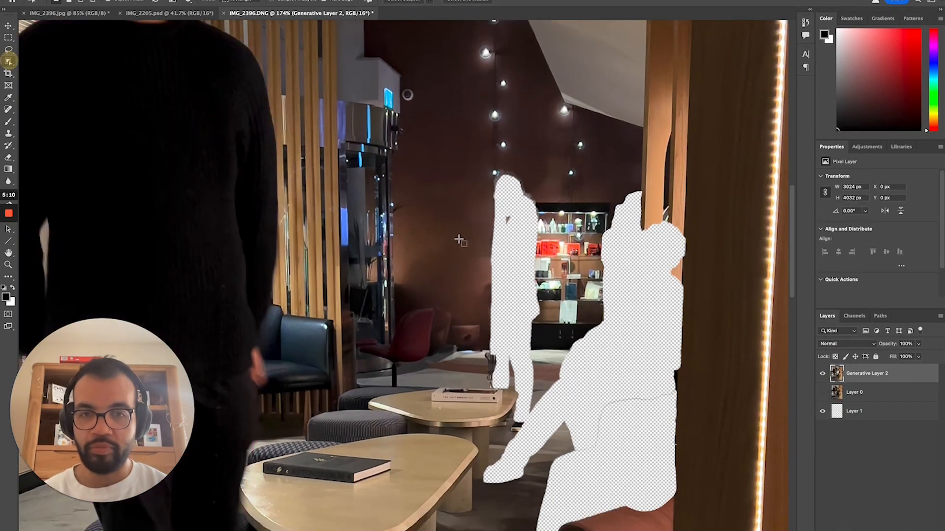
pyautogui.scroll(-1, 520, 255)
pyautogui.scroll(3, 520, 256)
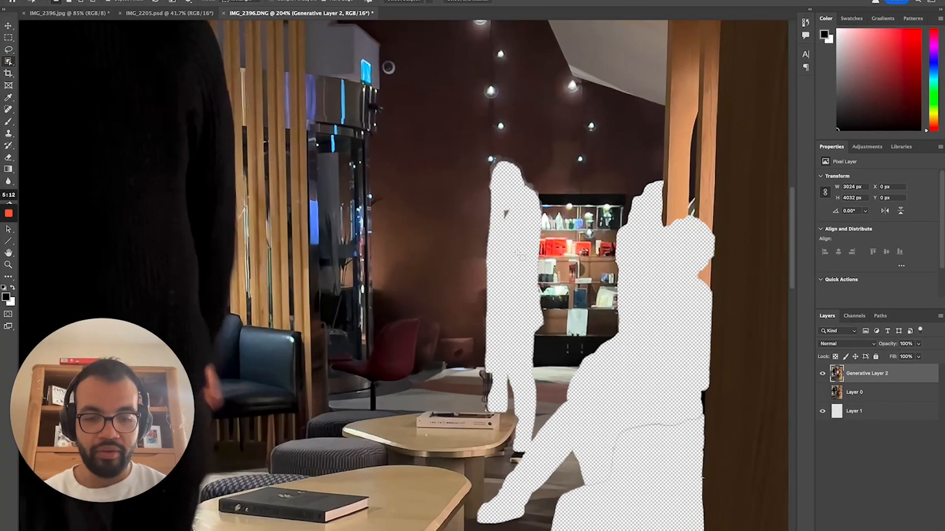
# Marquee-select an area about 154 × 681 px around the narrow standing figure's cutout and run Generative Fill with a blank prompt.
pyautogui.press('l')
pyautogui.click(8, 37)
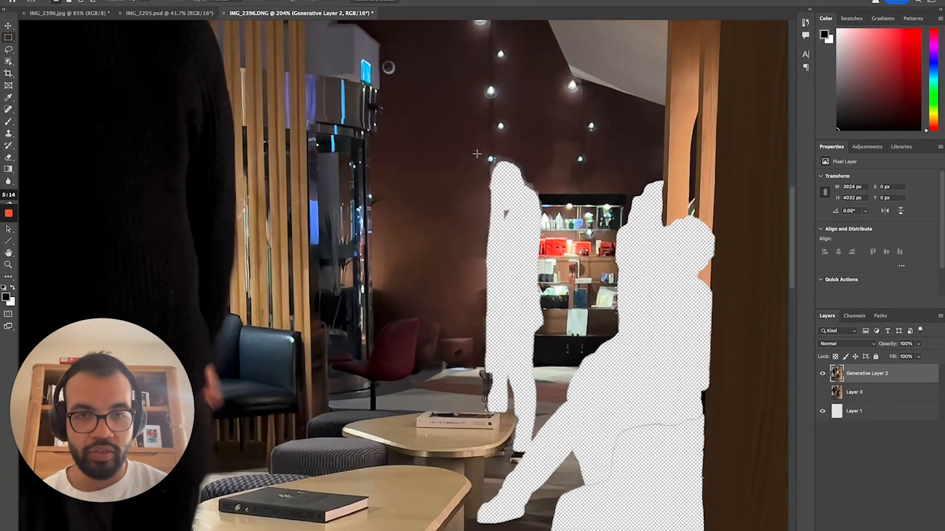
pyautogui.moveTo(472, 153); pyautogui.dragTo(544, 473)
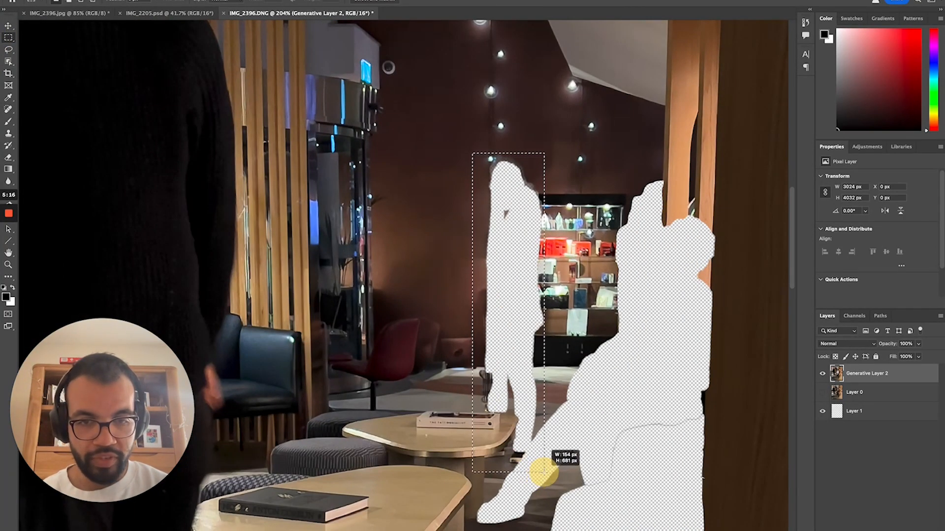
pyautogui.click(455, 490)
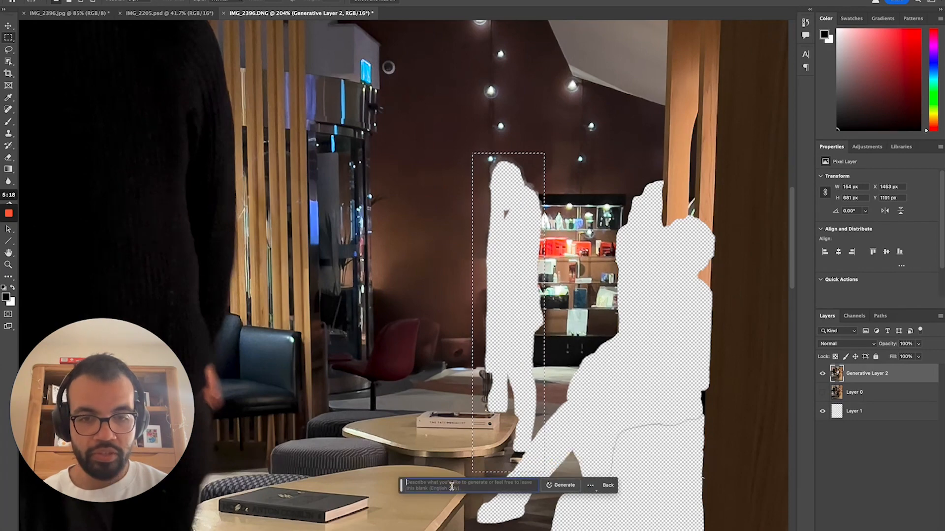
pyautogui.click(561, 490)
pyautogui.scroll(-2, 593, 419)
pyautogui.hscroll(2, 593, 419)
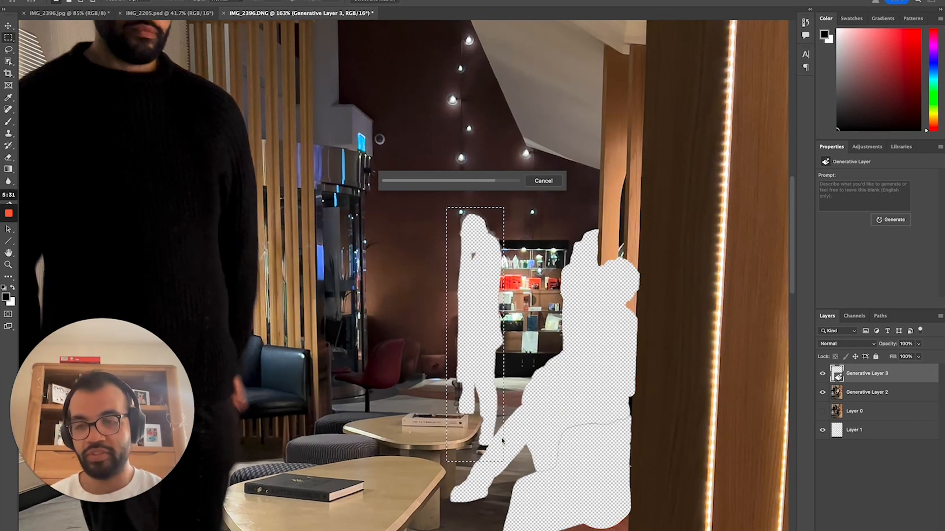
pyautogui.scroll(1, 512, 443)
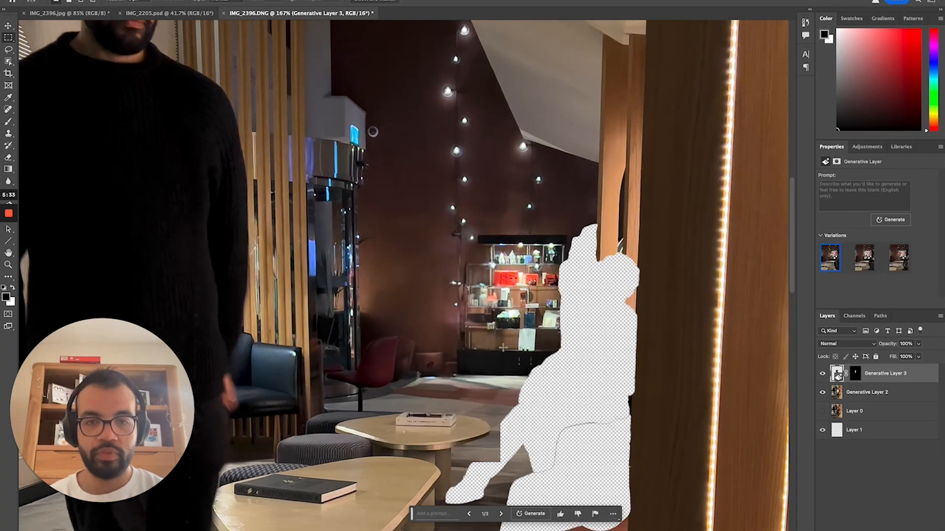
# Review the standing figure's fill variations, keep the first one and merge Generative Layer 3 with Generative Layer 2.
pyautogui.scroll(-5, 512, 443)
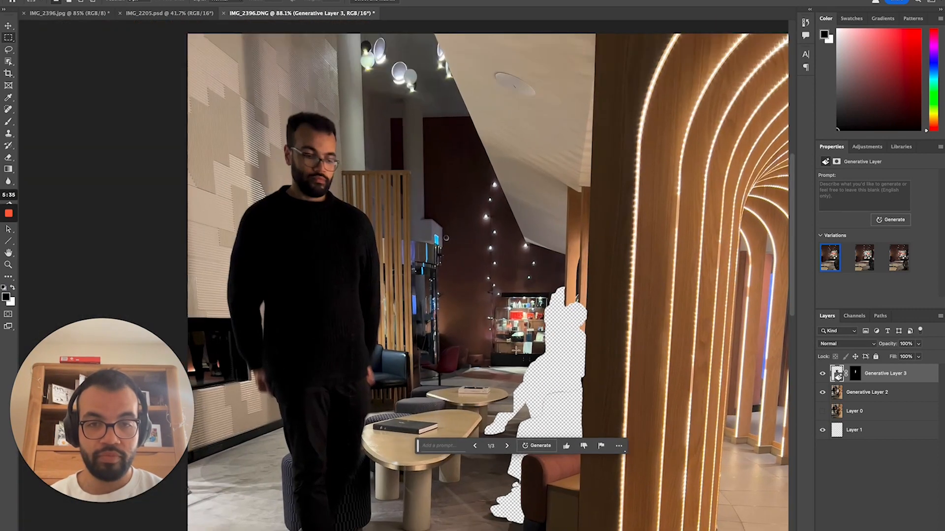
pyautogui.scroll(2, 490, 370)
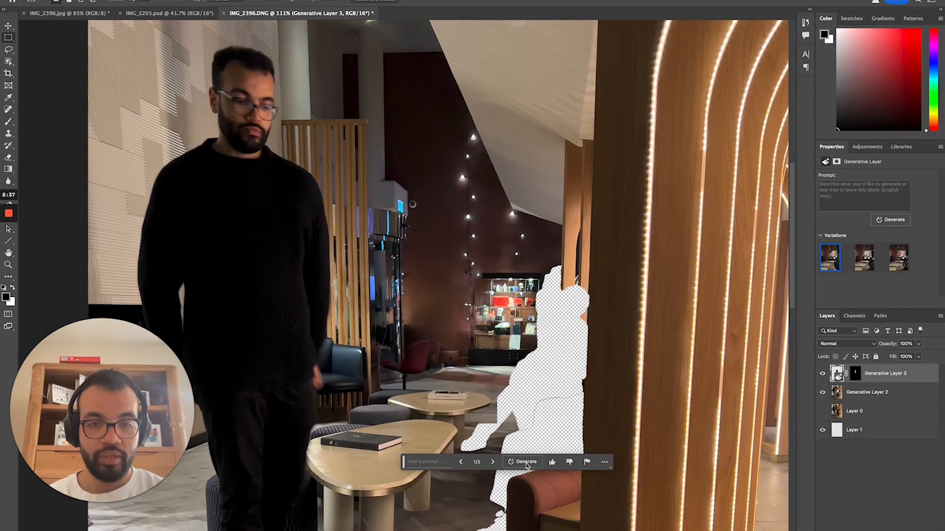
pyautogui.click(492, 462)
pyautogui.click(460, 462)
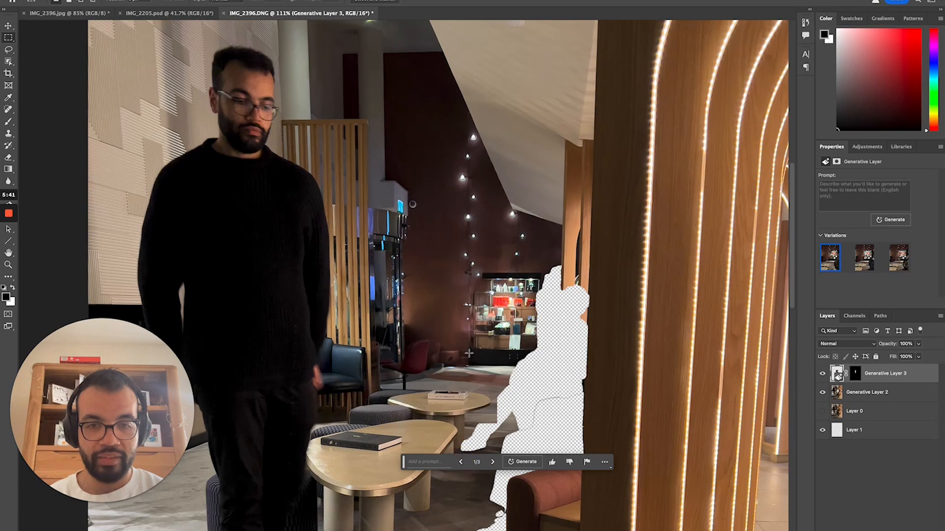
pyautogui.hscroll(1, 503, 357)
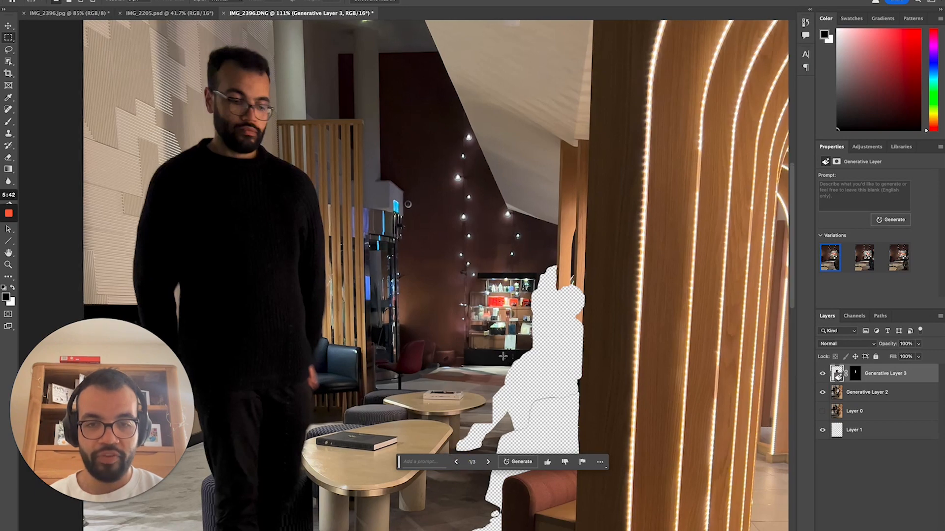
pyautogui.rightClick(888, 397)
pyautogui.click(842, 459)
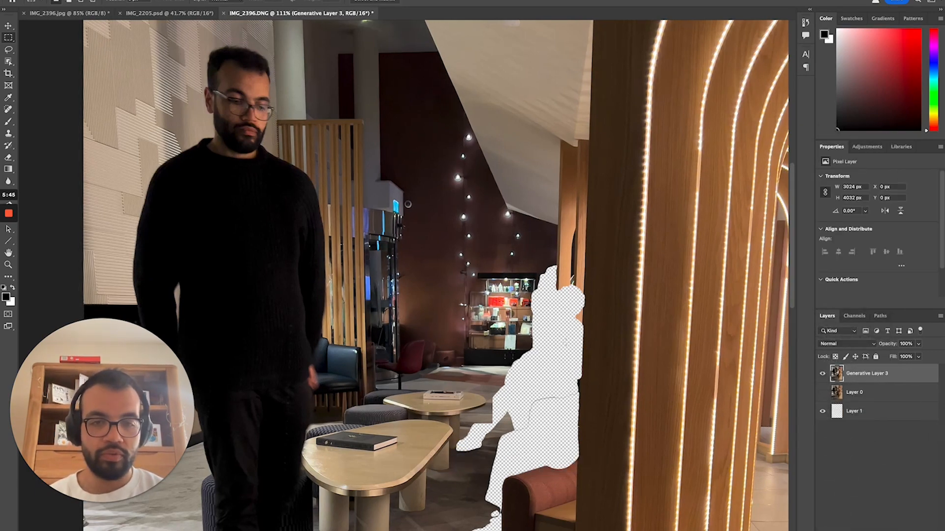
# Run Generative Fill with a blank prompt on an area about 618 × 1283 px around the seated cutout, and merge the result with Generative Layer 3.
pyautogui.scroll(-5, 566, 350)
pyautogui.moveTo(495, 295); pyautogui.dragTo(587, 489)
pyautogui.click(474, 500)
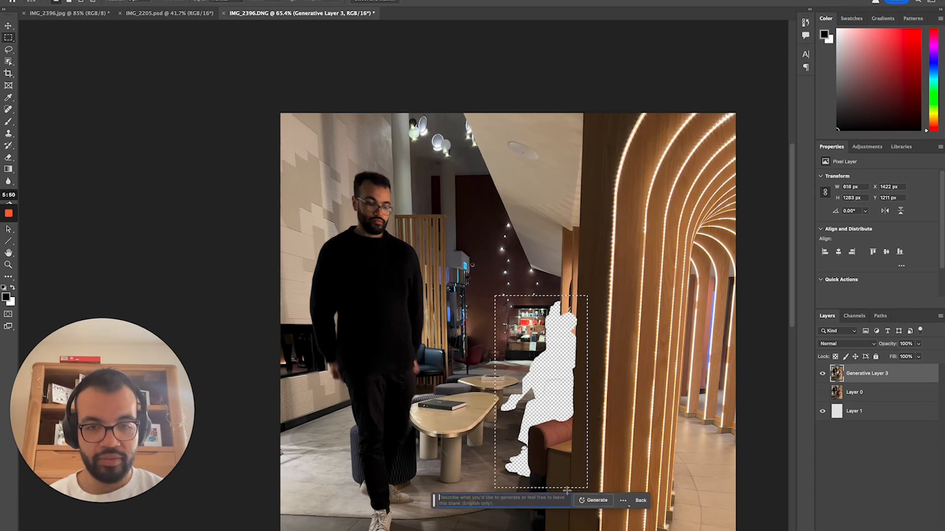
pyautogui.click(611, 500)
pyautogui.scroll(-6, 695, 473)
pyautogui.scroll(5, 610, 411)
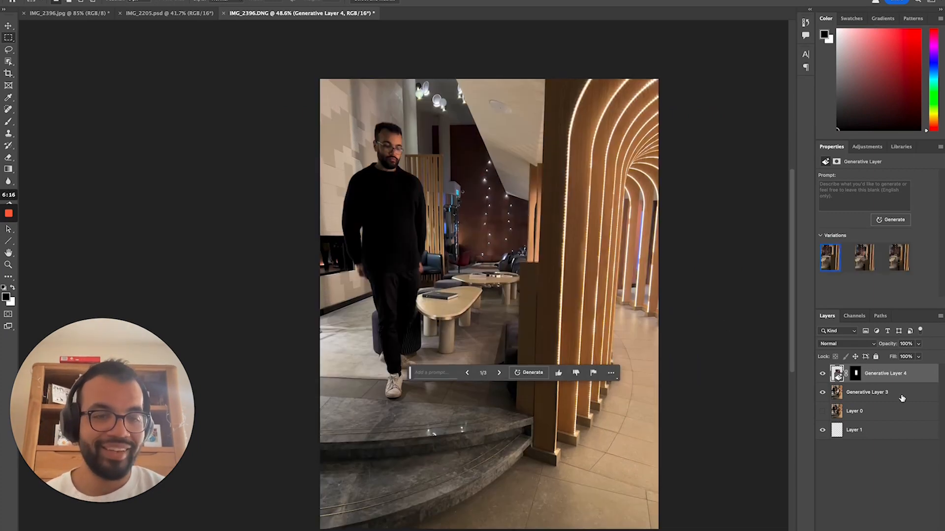
pyautogui.rightClick(902, 398)
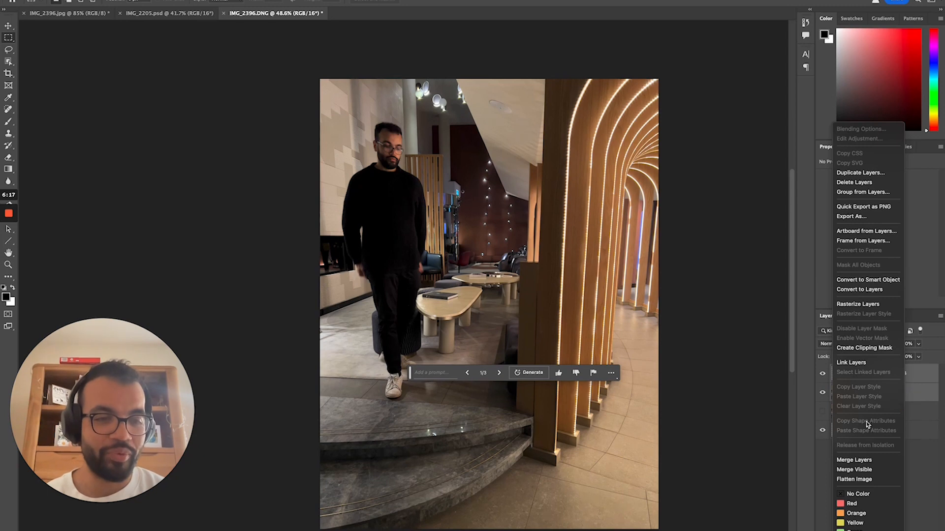
pyautogui.click(856, 462)
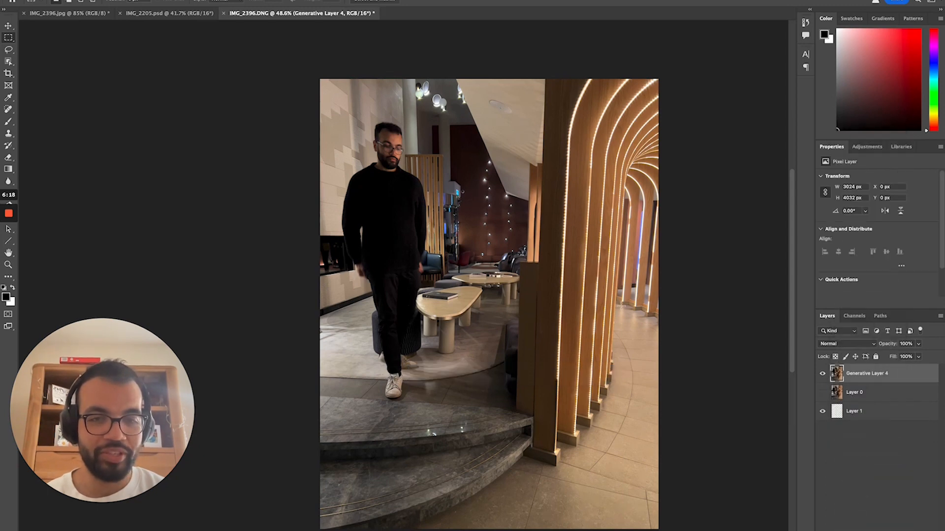
# Show Layer 0 and toggle Generative Layer 4's visibility repeatedly to compare the retouched photo with the original.
pyautogui.click(823, 392)
pyautogui.click(823, 374)
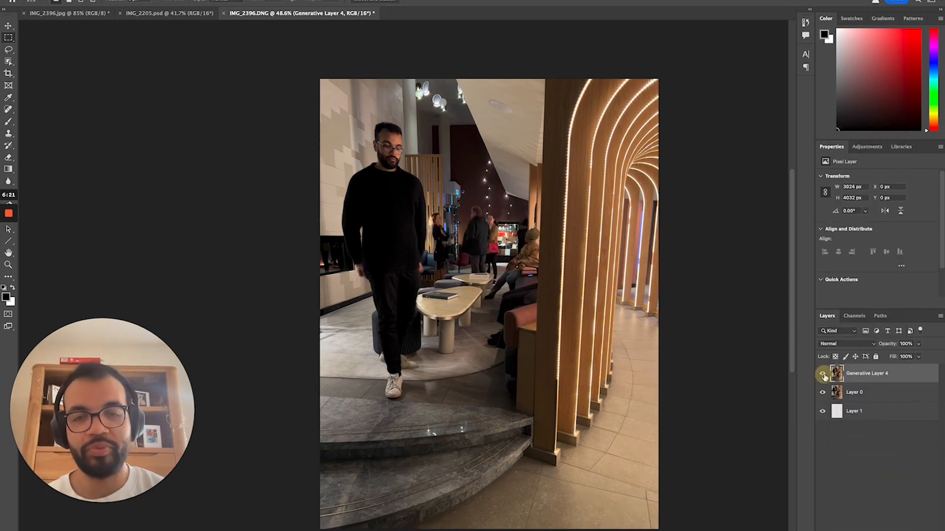
pyautogui.click(823, 374)
pyautogui.click(823, 374)
pyautogui.click(823, 374)
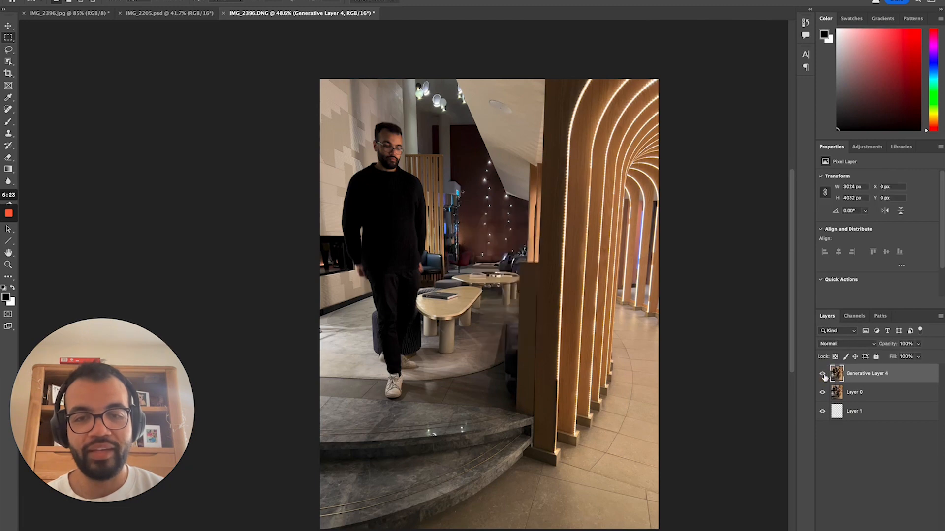
pyautogui.click(823, 375)
pyautogui.click(824, 375)
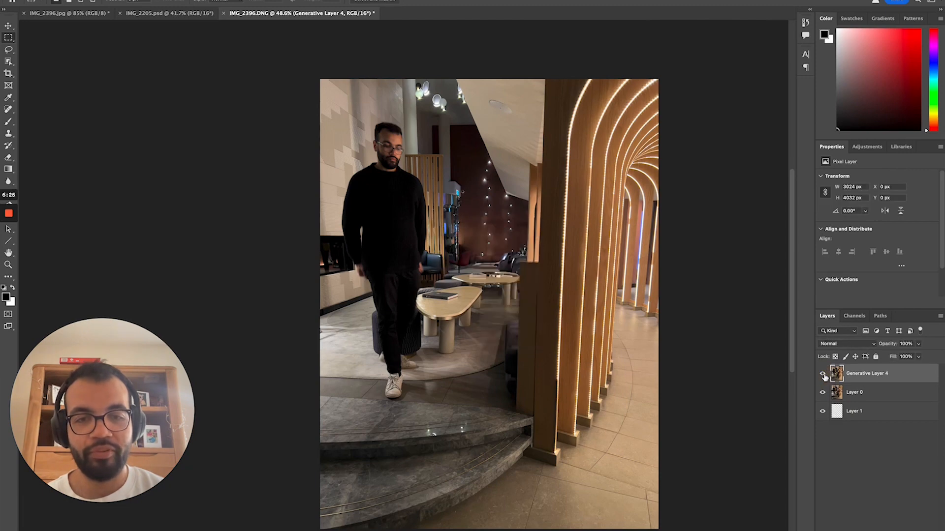
pyautogui.click(822, 375)
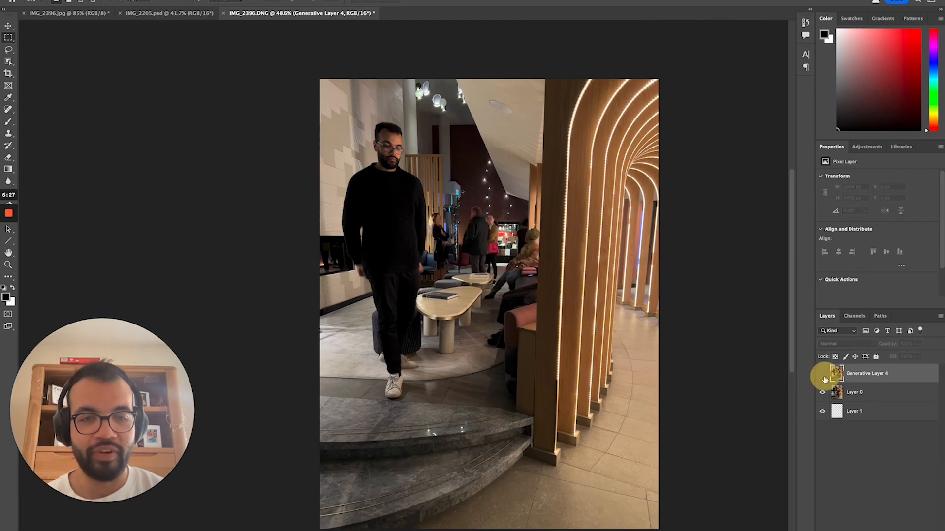
pyautogui.click(823, 375)
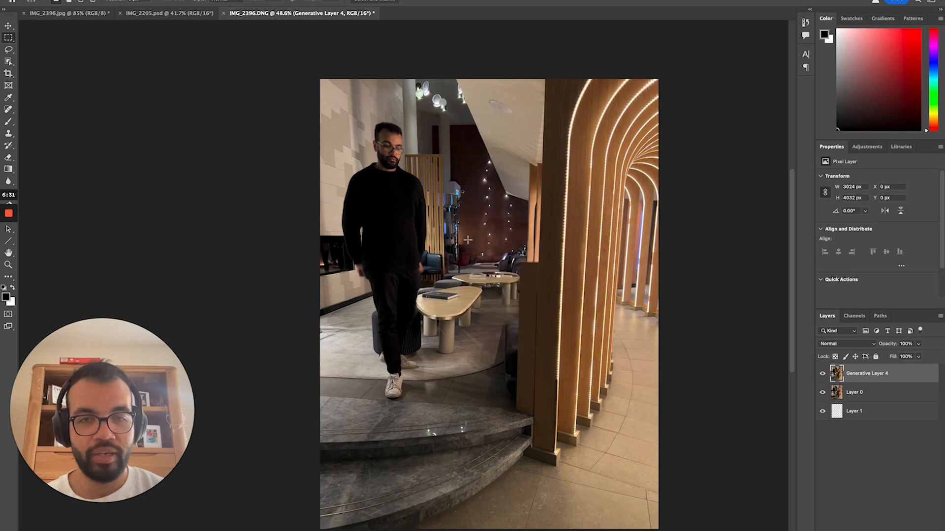
pyautogui.click(822, 374)
pyautogui.click(822, 375)
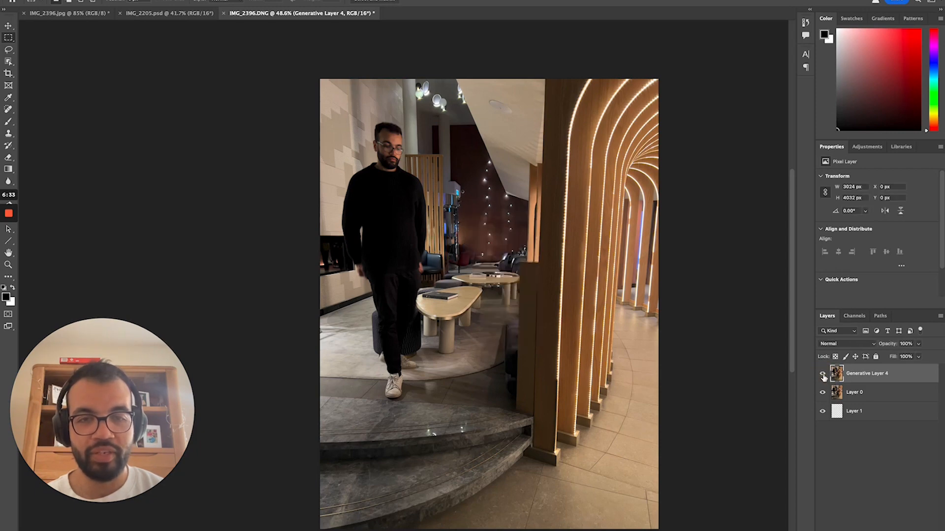
# Examine the retouched photo as a whole and up close around the tables, the back wall and the glowing blue sign.
pyautogui.scroll(1, 645, 338)
pyautogui.scroll(-5, 486, 306)
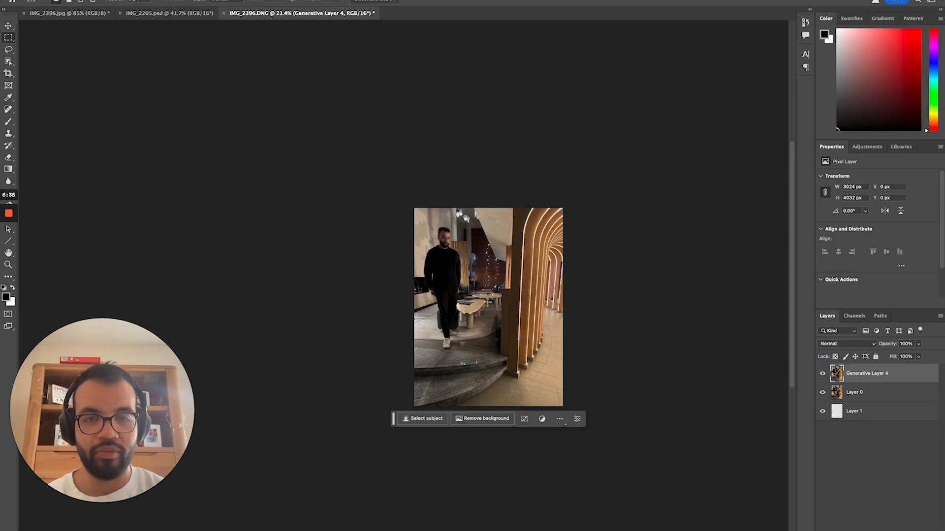
pyautogui.scroll(5, 486, 300)
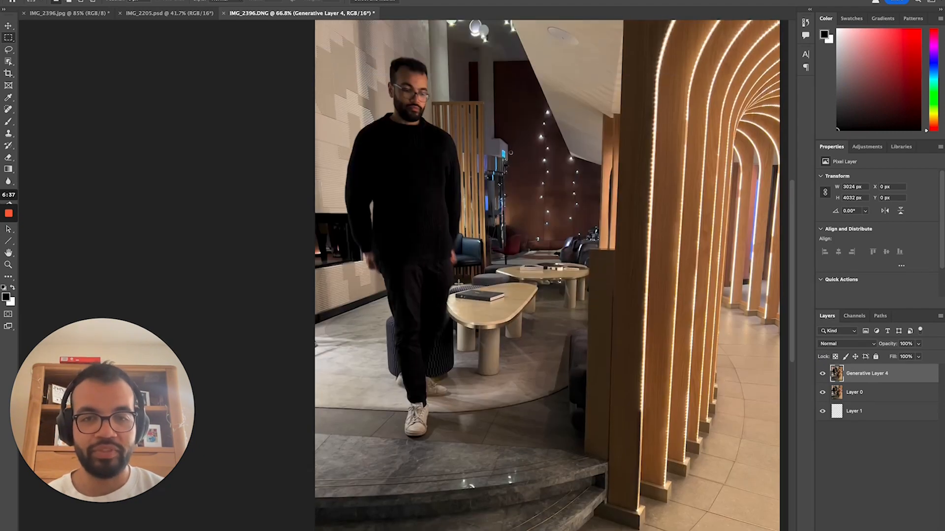
pyautogui.scroll(8, 481, 296)
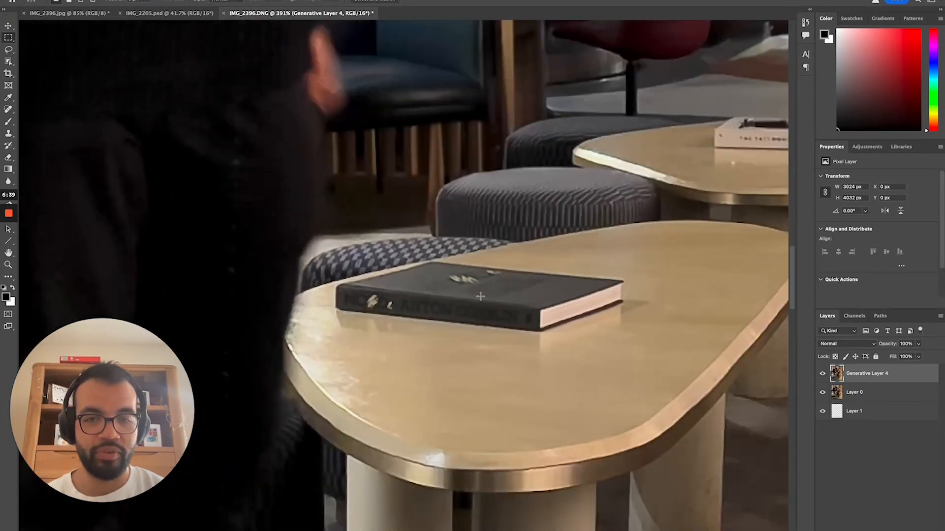
pyautogui.scroll(-8, 480, 296)
pyautogui.scroll(4, 563, 258)
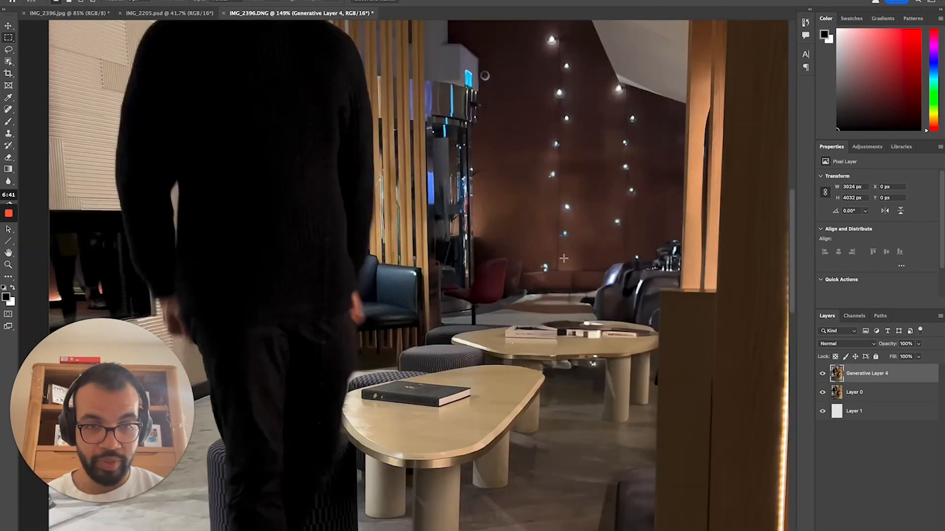
pyautogui.scroll(2, 564, 258)
pyautogui.scroll(2, 468, 82)
pyautogui.scroll(5, 469, 129)
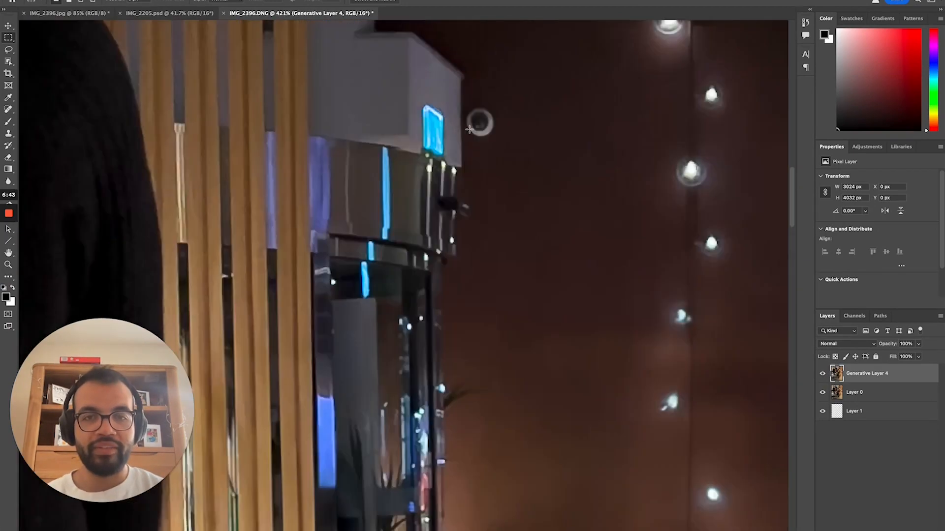
pyautogui.scroll(1, 469, 129)
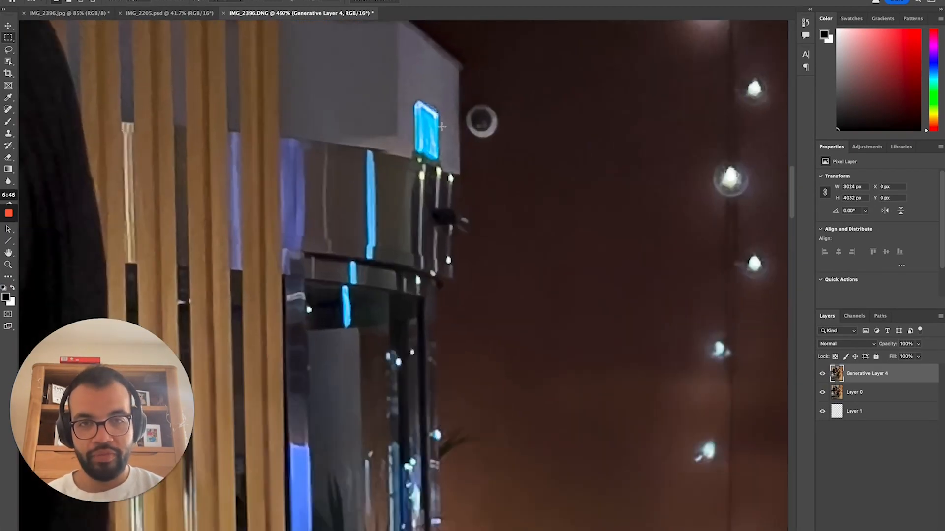
# Lasso the glowing blue sign beside the wooden slats, delete it from Generative Layer 4 and hide Layer 0.
pyautogui.press('l')
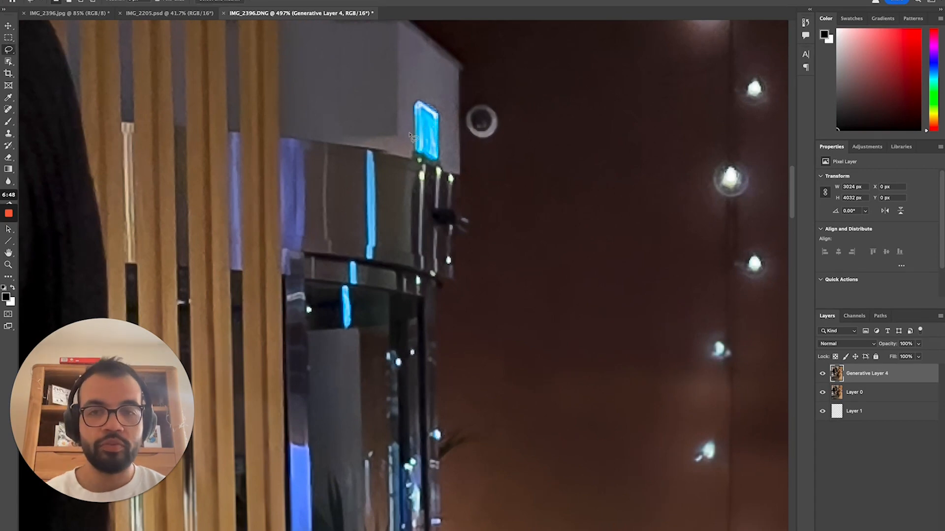
pyautogui.moveTo(413, 102)
pyautogui.mouseDown()
pyautogui.moveTo(416, 157)
pyautogui.moveTo(429, 167)
pyautogui.moveTo(442, 160)
pyautogui.moveTo(445, 121)
pyautogui.moveTo(422, 95)
pyautogui.moveTo(413, 101)
pyautogui.mouseUp()
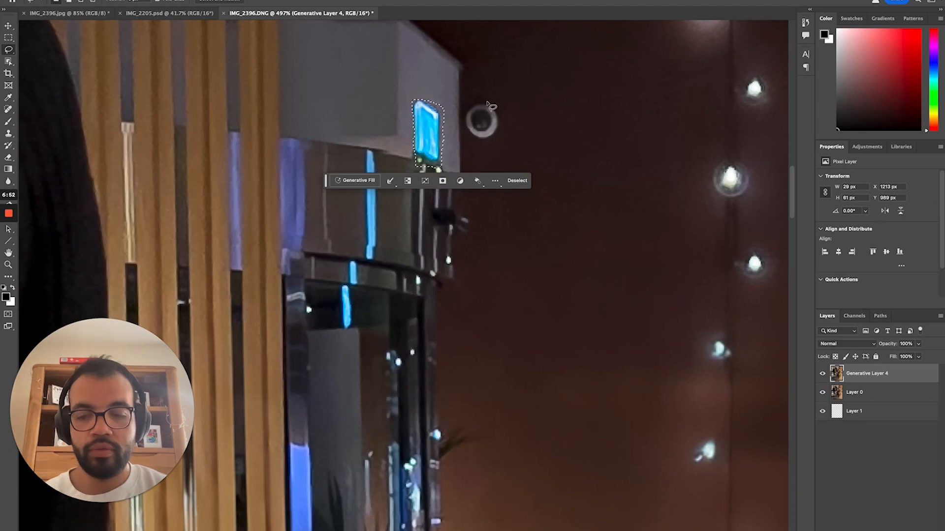
pyautogui.click(484, 118)
pyautogui.click(822, 393)
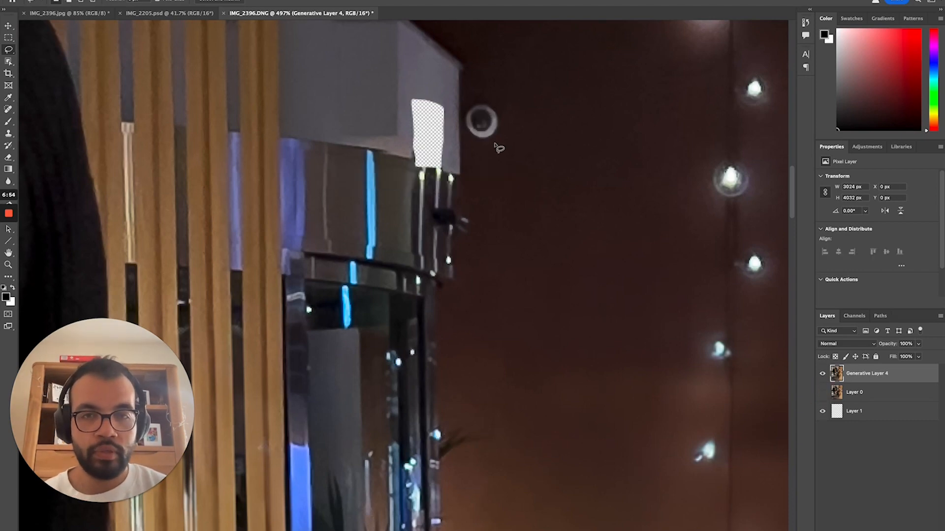
# Lasso the round light on the wall beside the sign's gap, delete it and clear the selection.
pyautogui.moveTo(468, 103)
pyautogui.mouseDown()
pyautogui.moveTo(467, 135)
pyautogui.moveTo(479, 143)
pyautogui.moveTo(492, 138)
pyautogui.moveTo(500, 114)
pyautogui.moveTo(467, 103)
pyautogui.mouseUp()
pyautogui.press('Delete')
pyautogui.click(446, 128)
# Marquee-select an area about 113 × 87 px around both small gaps and try Generative Fill with a blank prompt.
pyautogui.click(8, 37)
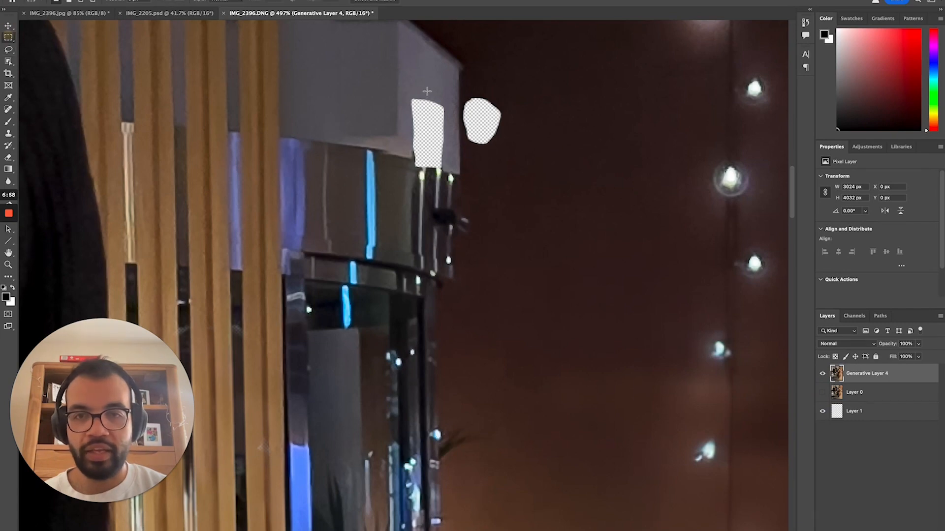
pyautogui.moveTo(392, 84); pyautogui.dragTo(521, 182)
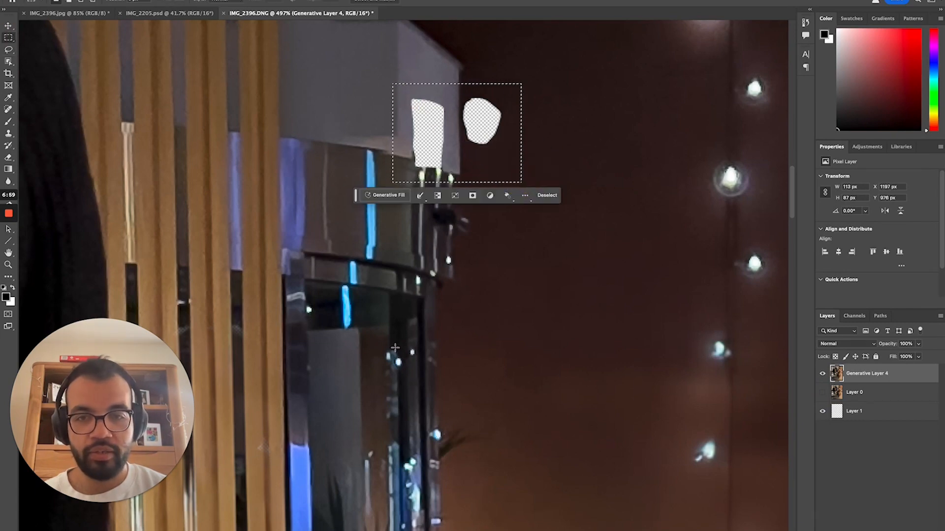
pyautogui.click(388, 197)
pyautogui.scroll(-5, 447, 246)
pyautogui.click(510, 237)
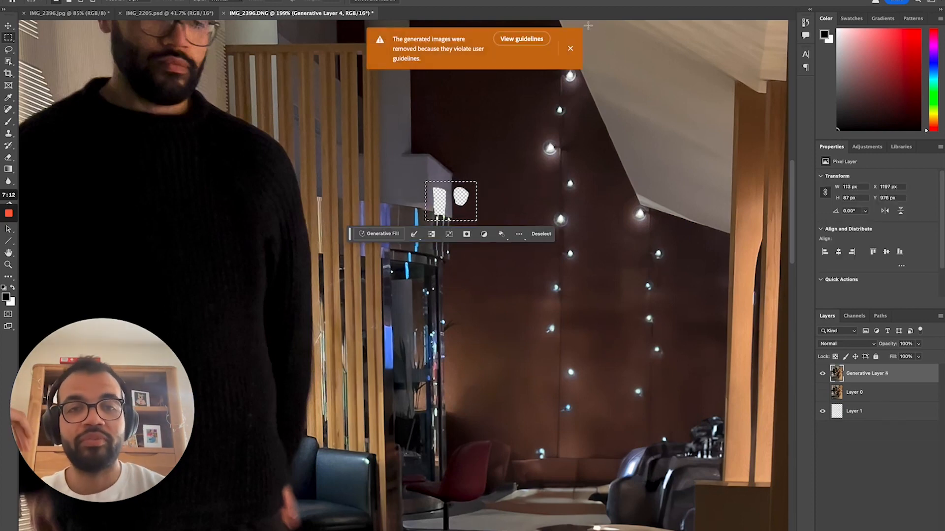
pyautogui.click(570, 48)
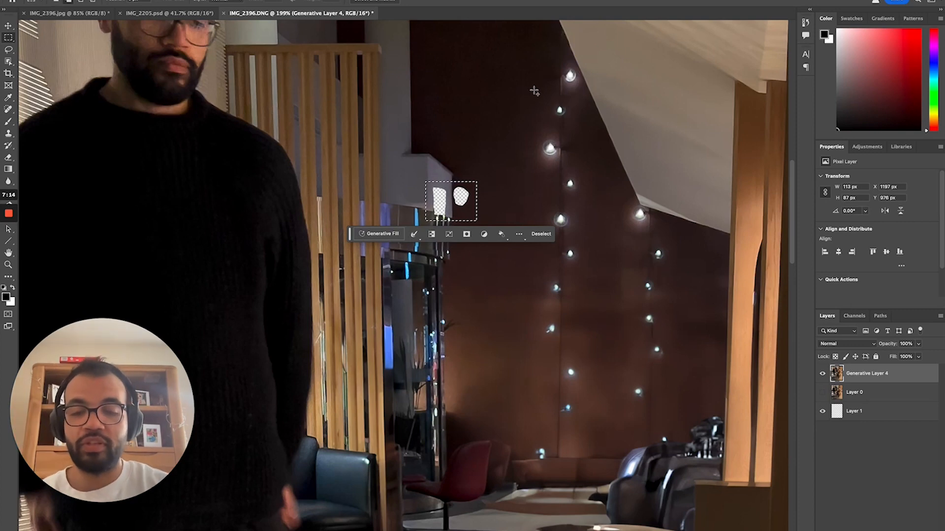
# Fill the selected area around both gaps using the Fill command with its current settings, and deselect it.
pyautogui.hotkey('shift', 'BackSpace')
pyautogui.press('Return')
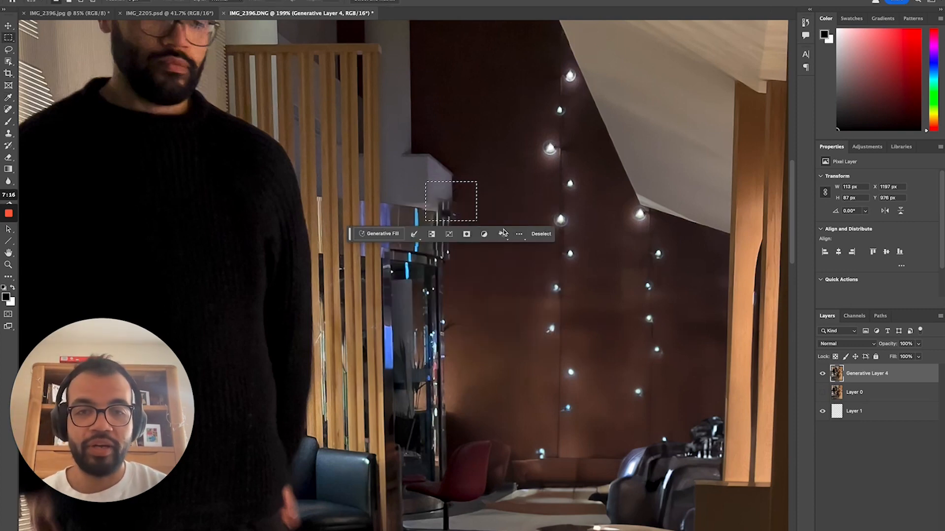
pyautogui.click(540, 238)
pyautogui.scroll(-10, 529, 266)
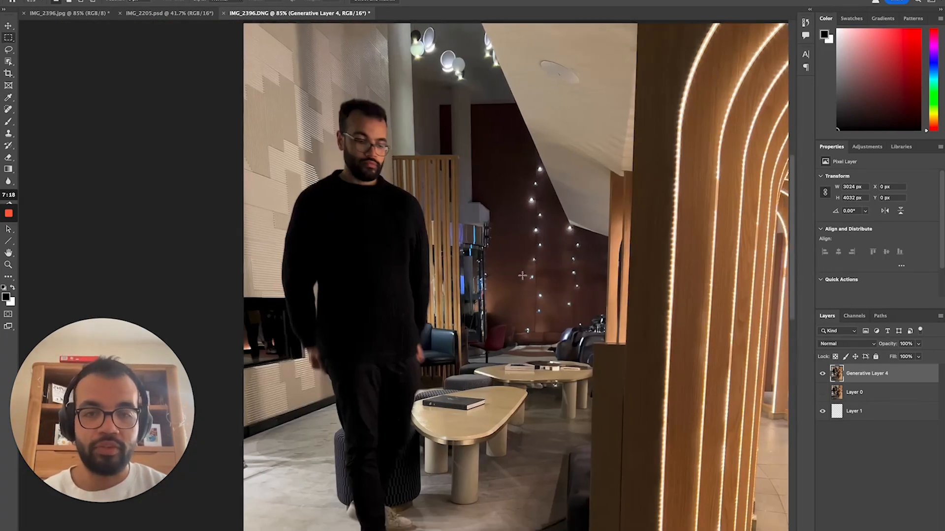
# Marquee-select an area about 264 × 183 px around the round ceiling fixture, fill it using Content-Aware and deselect it.
pyautogui.scroll(2, 523, 269)
pyautogui.scroll(2, 539, 132)
pyautogui.scroll(10, 539, 218)
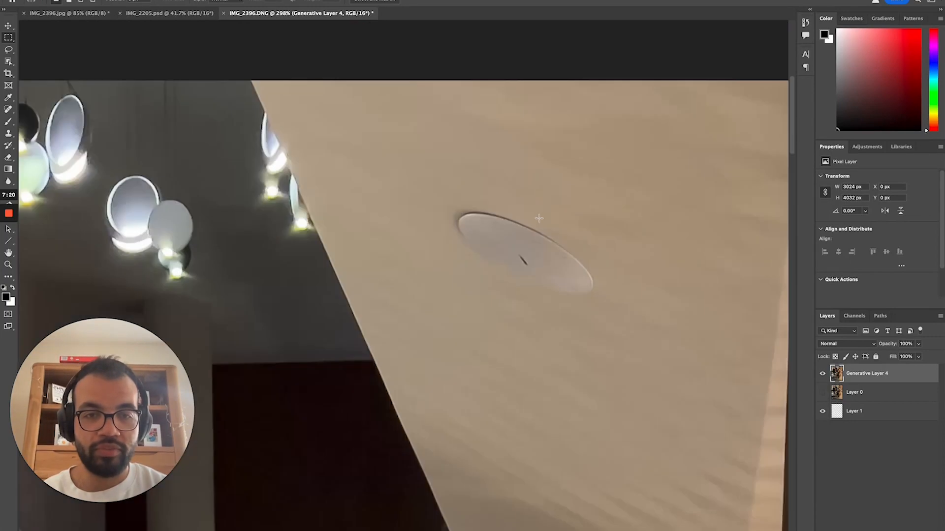
pyautogui.moveTo(447, 235); pyautogui.dragTo(581, 322)
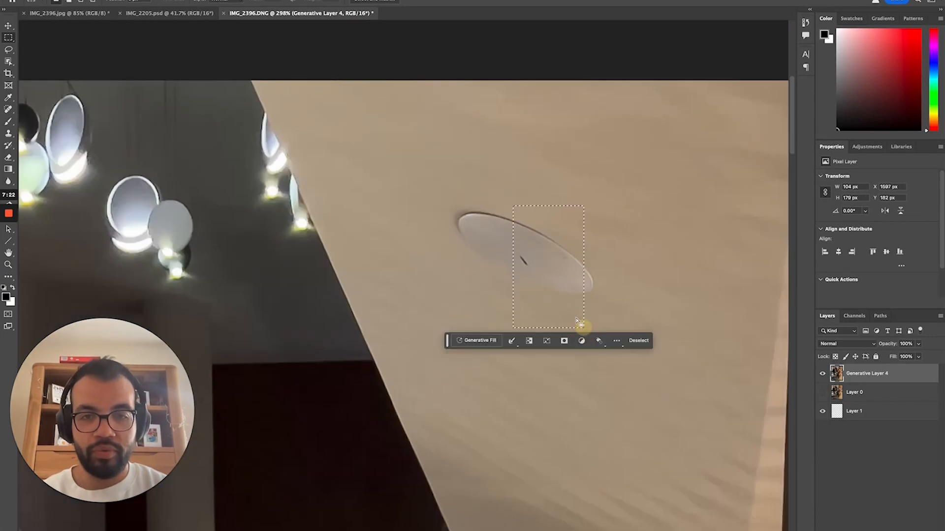
pyautogui.click(635, 345)
pyautogui.moveTo(444, 198); pyautogui.dragTo(625, 322)
pyautogui.hotkey('shift', 'BackSpace')
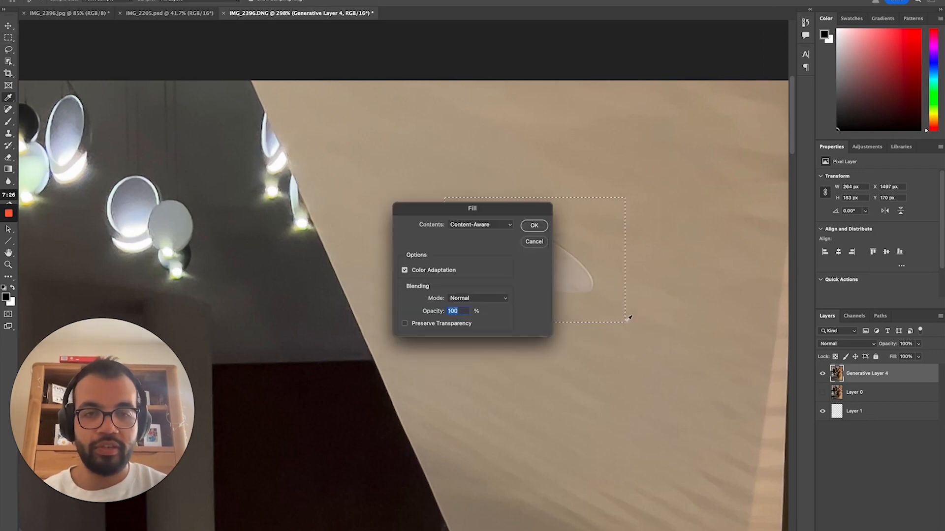
pyautogui.click(534, 225)
pyautogui.scroll(-5, 481, 331)
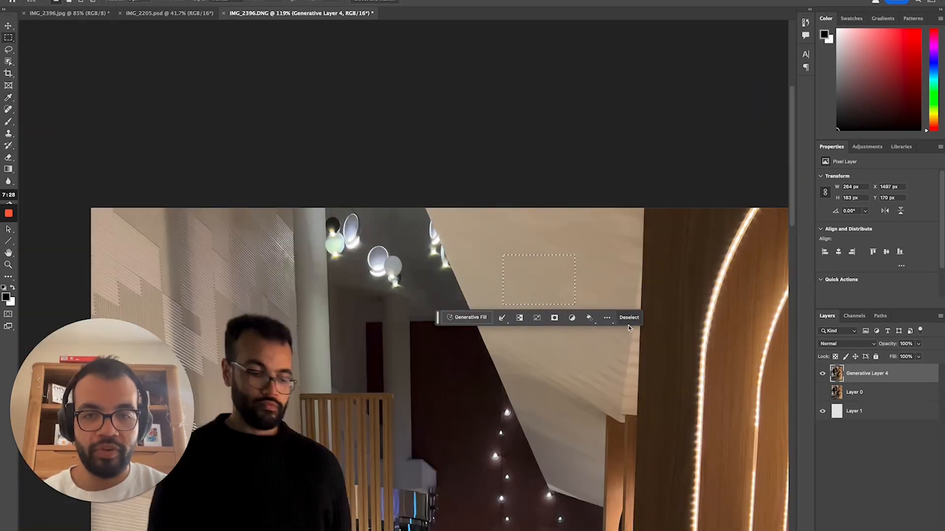
pyautogui.scroll(-5, 481, 340)
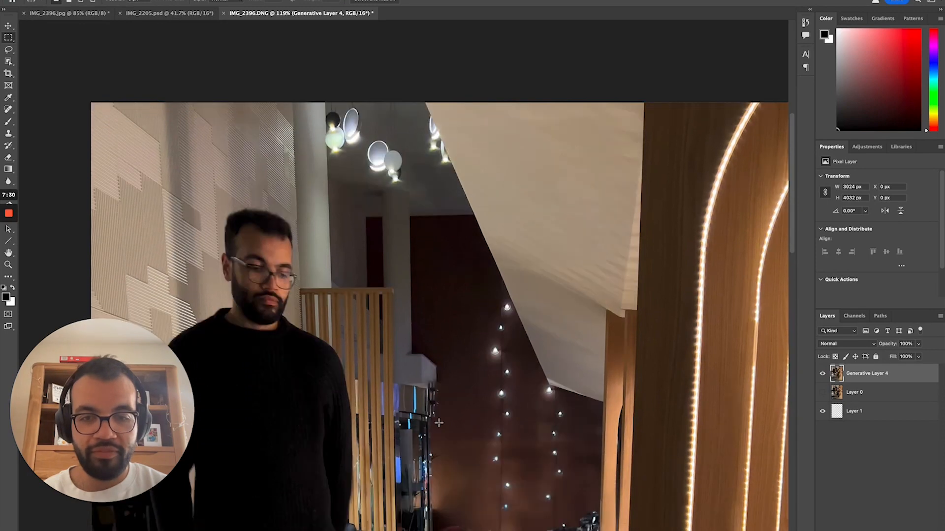
pyautogui.scroll(-5, 482, 444)
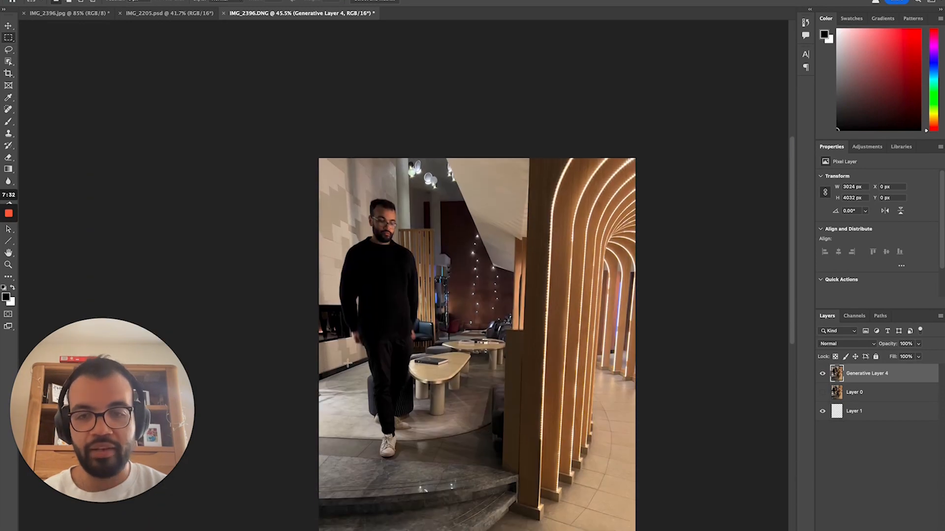
pyautogui.scroll(-3, 348, 363)
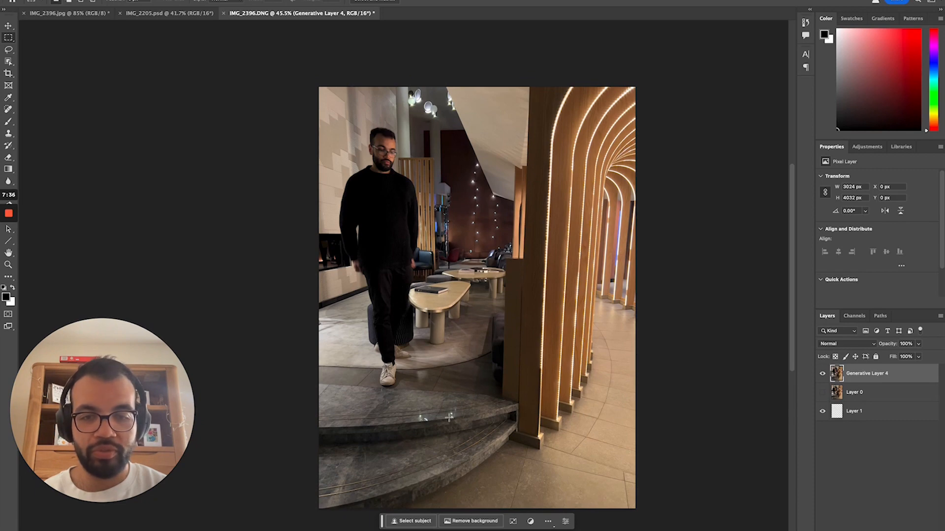
pyautogui.scroll(2, 449, 417)
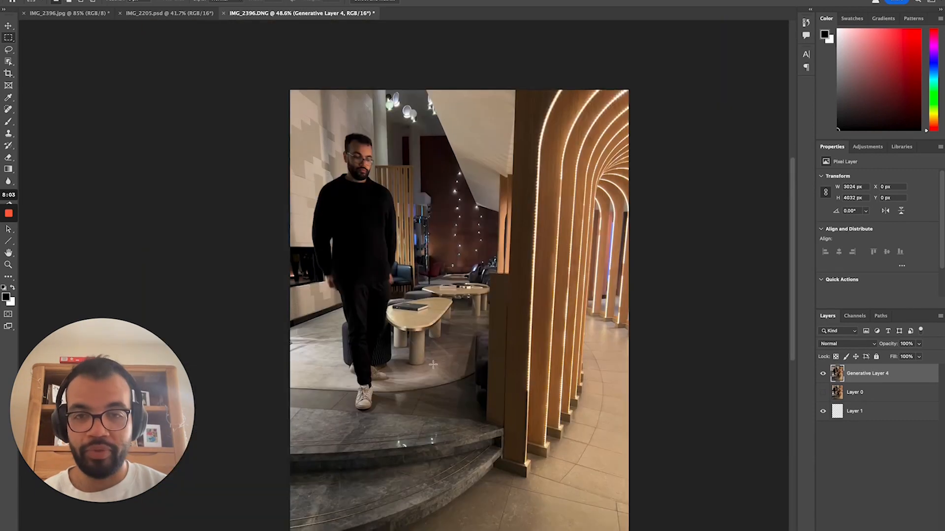
pyautogui.scroll(-1, 433, 364)
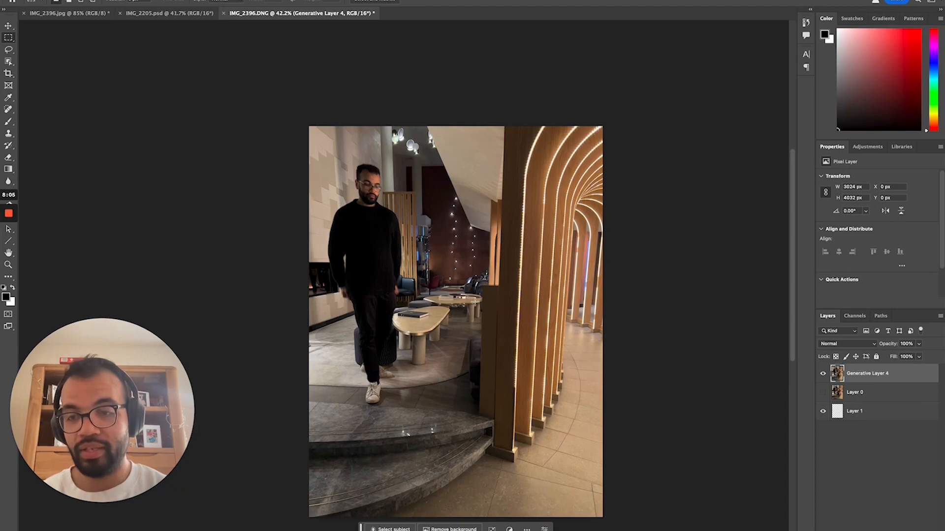